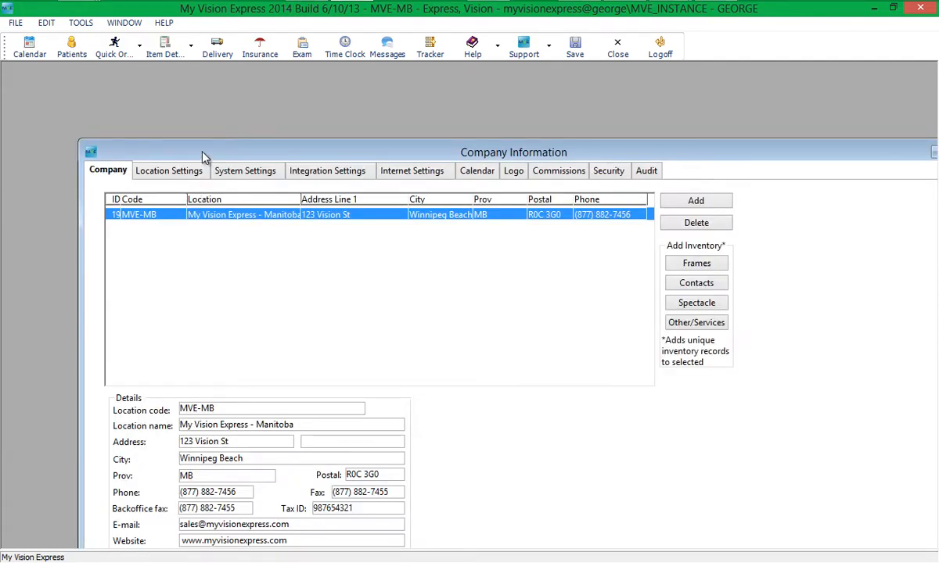
# Set the location's insurance type to Manitoba, replacing existing services and insurance companies.
pyautogui.doubleClick(204, 156)
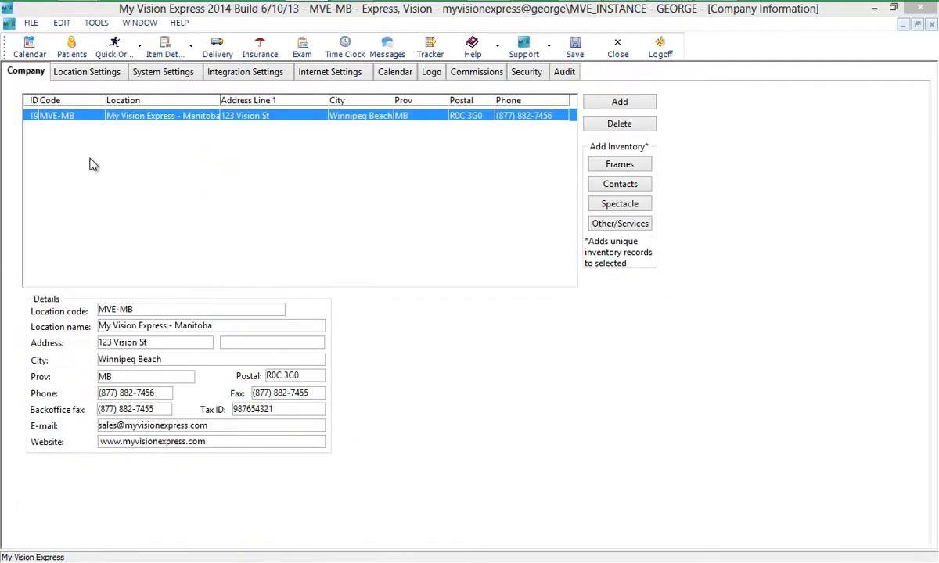
pyautogui.click(92, 72)
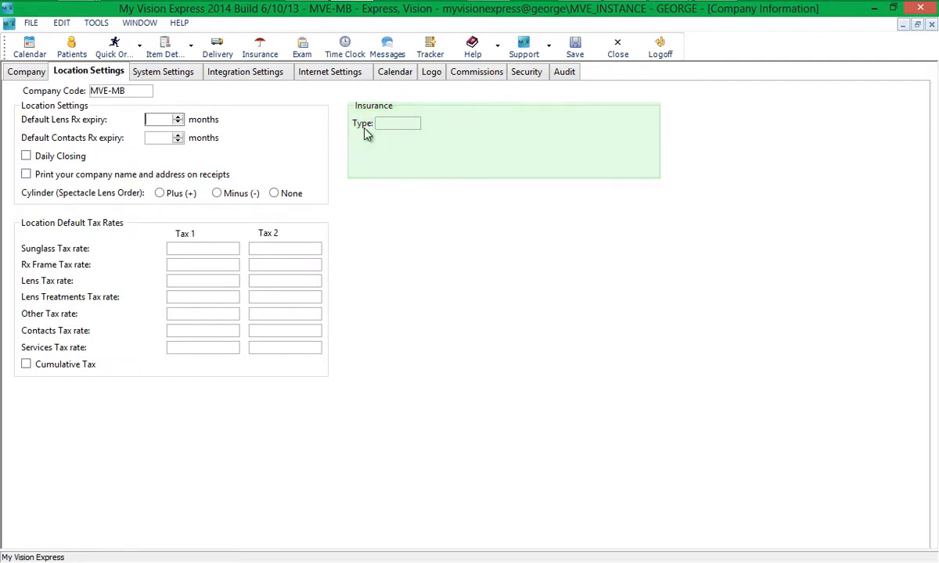
pyautogui.click(413, 124)
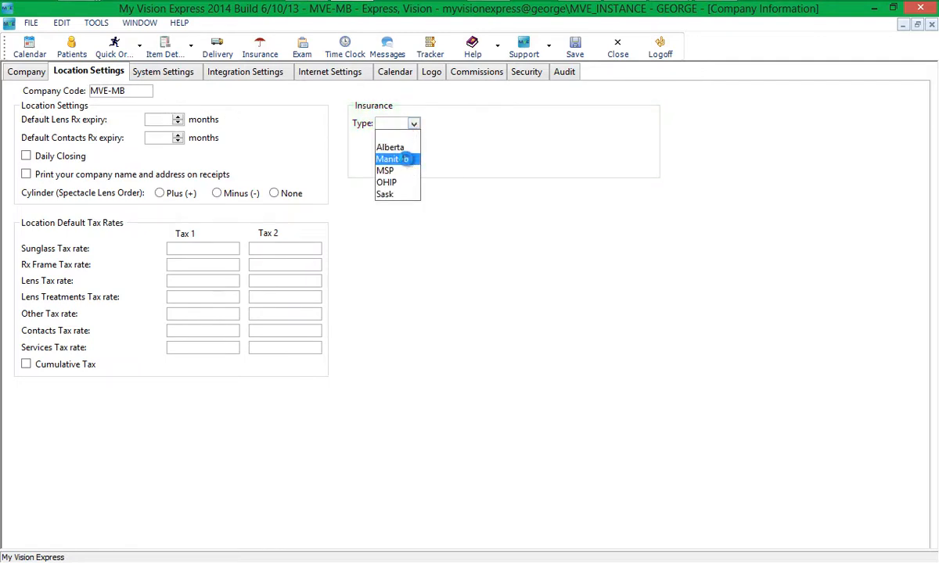
pyautogui.click(405, 160)
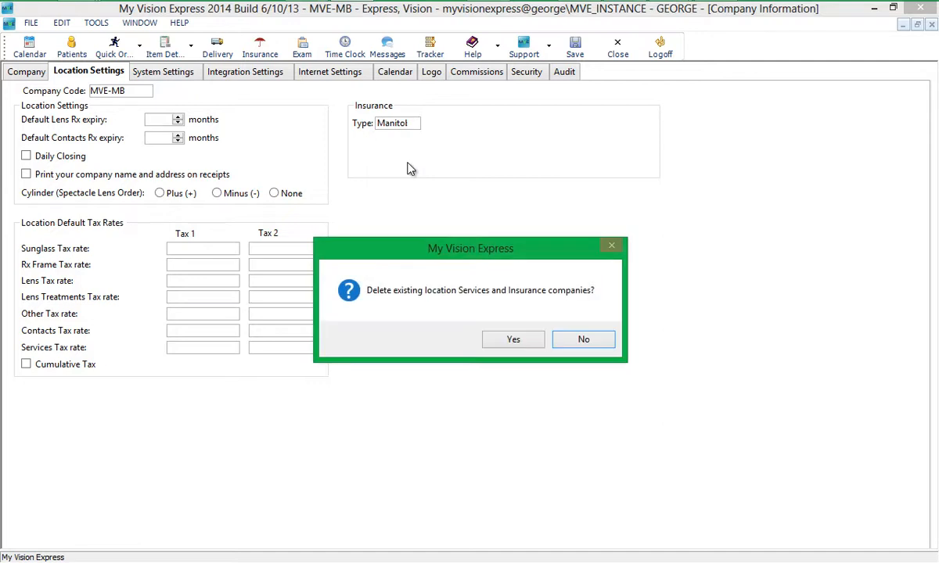
pyautogui.click(513, 342)
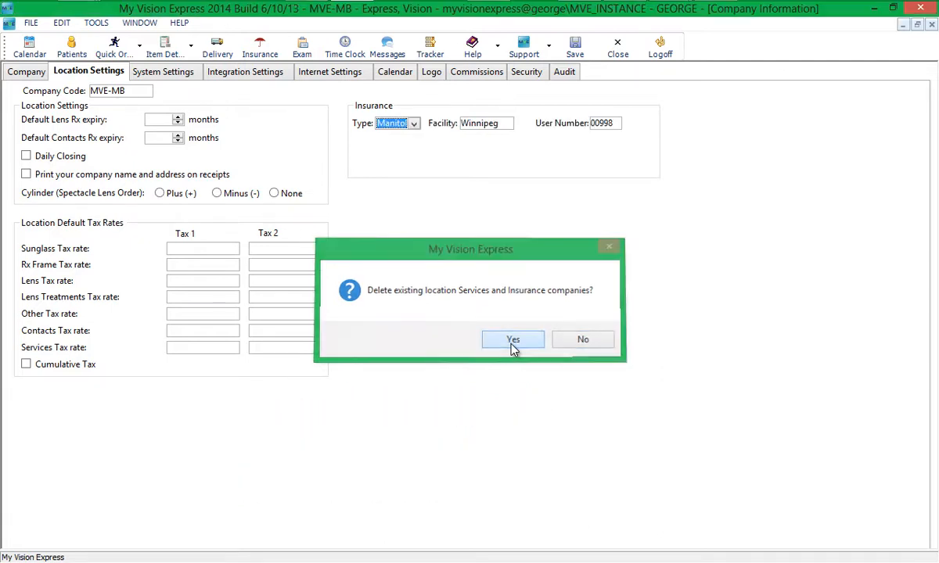
# Set the claims save-to folder to C:\Manitoba, then save and close the company settings.
pyautogui.click(165, 72)
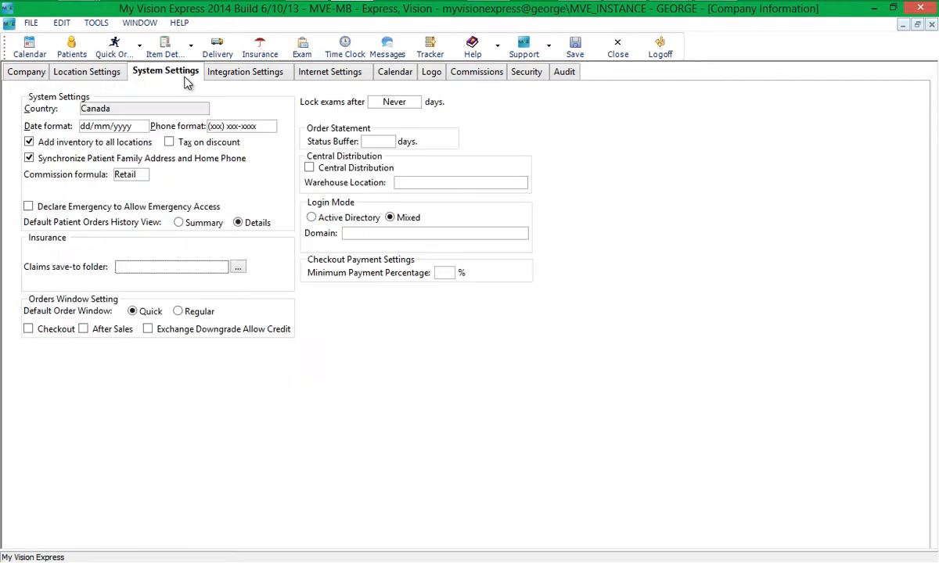
pyautogui.click(238, 267)
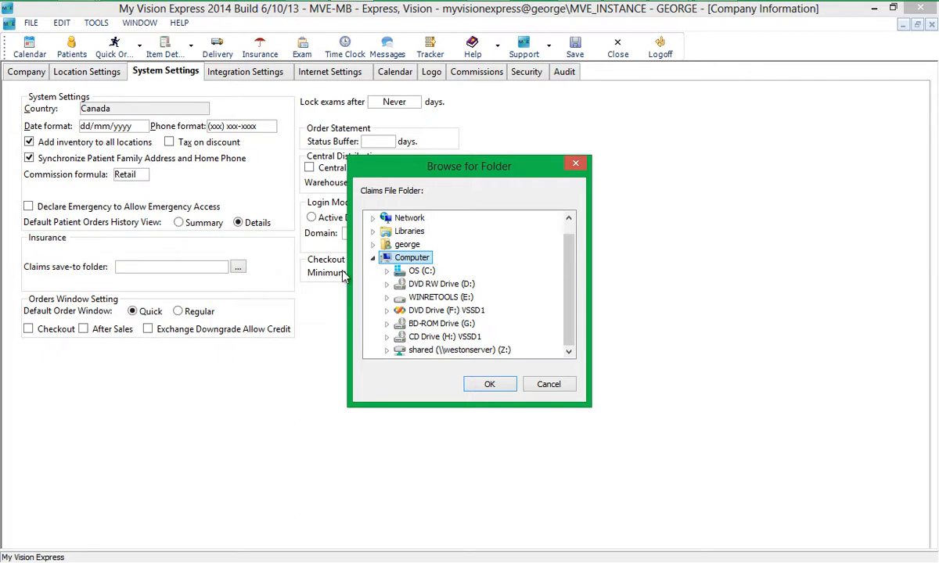
pyautogui.click(386, 271)
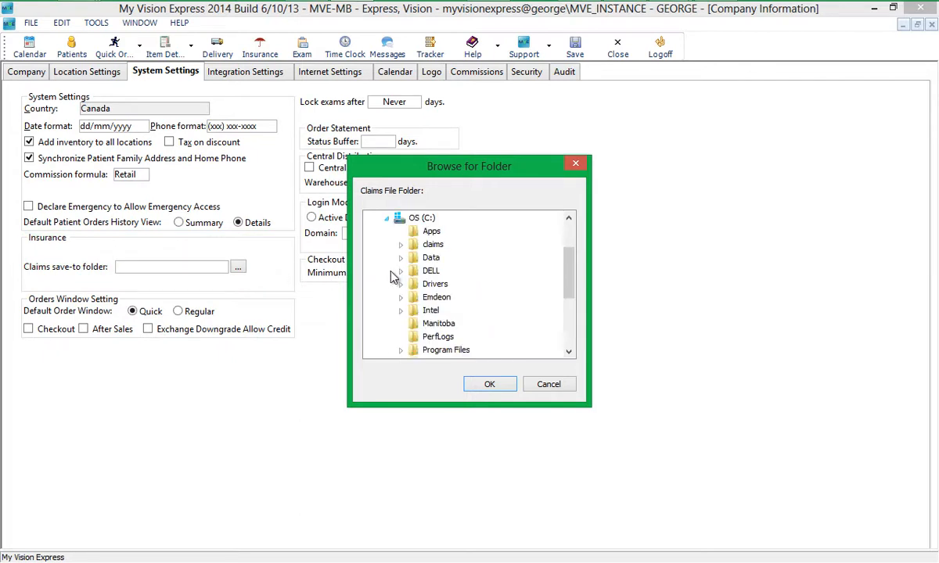
pyautogui.click(436, 323)
pyautogui.click(490, 384)
pyautogui.click(575, 48)
pyautogui.press('Return')
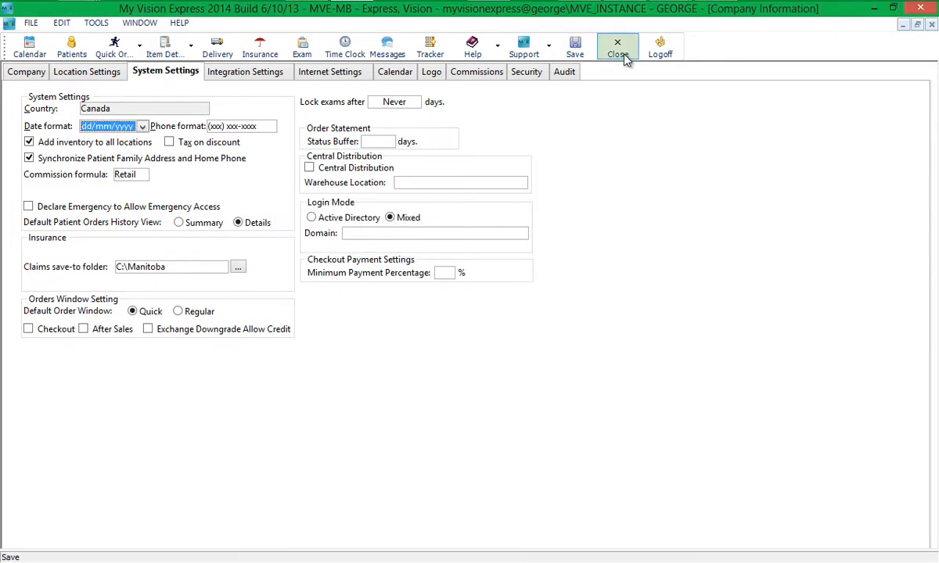
pyautogui.click(619, 50)
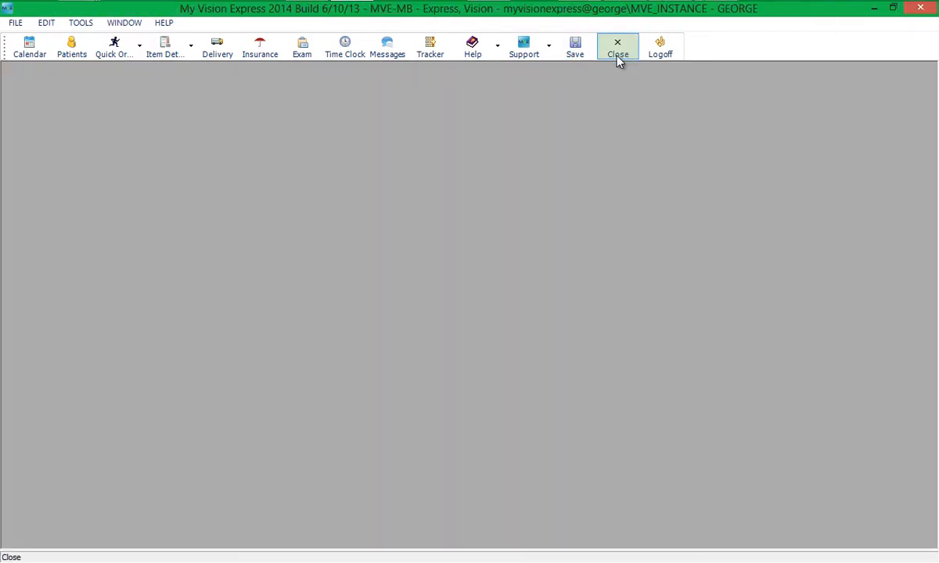
pyautogui.click(13, 24)
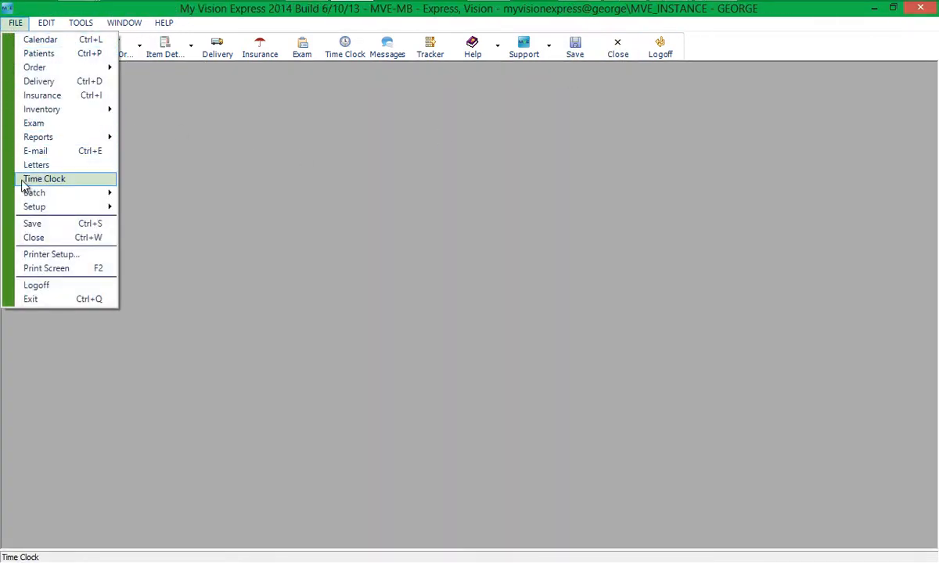
pyautogui.moveTo(25, 208)
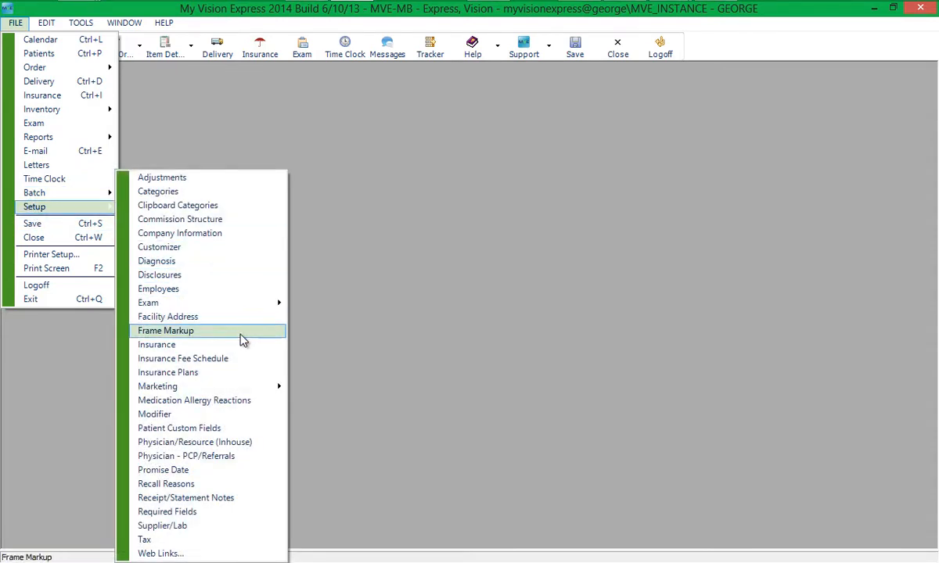
pyautogui.click(220, 443)
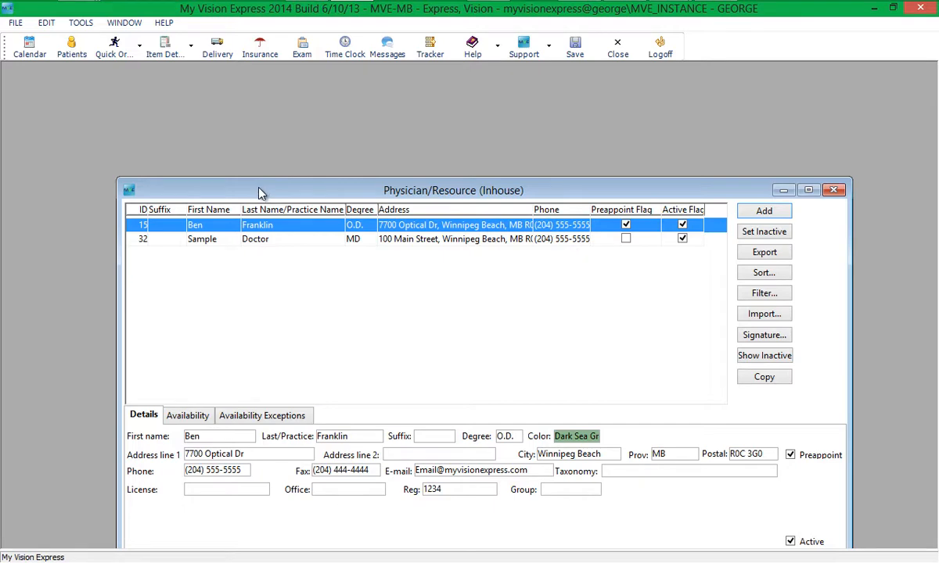
pyautogui.doubleClick(261, 191)
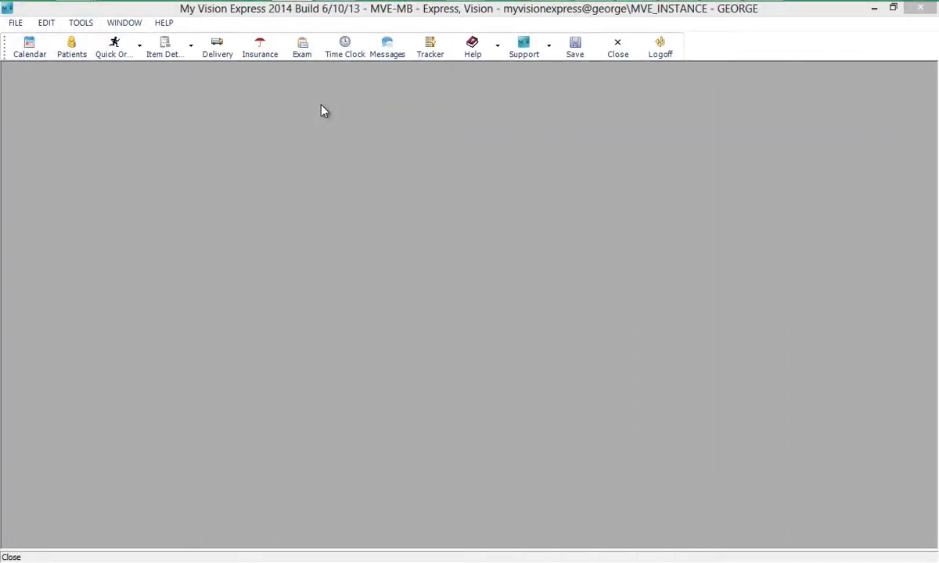
# Start an exam without a template for today's booked appointment.
pyautogui.click(305, 51)
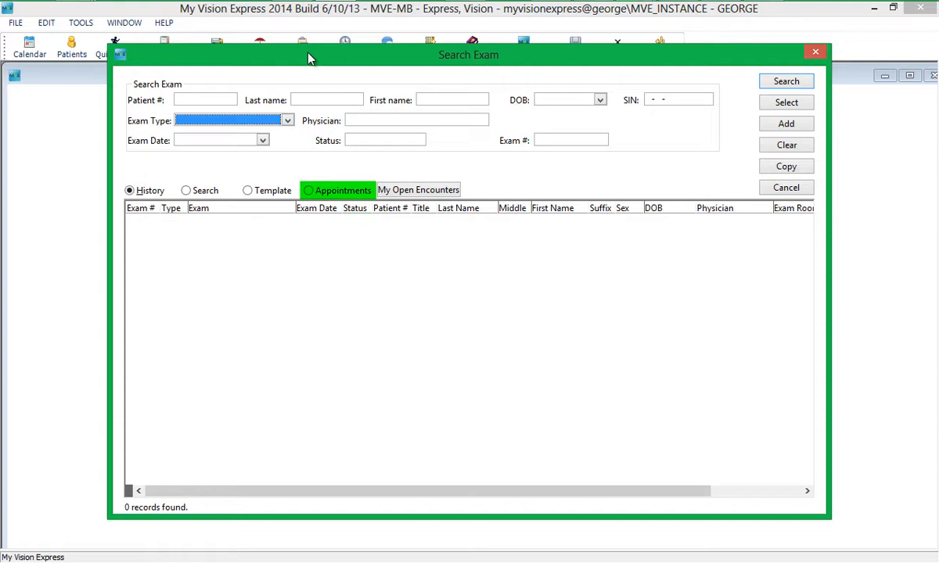
pyautogui.click(310, 191)
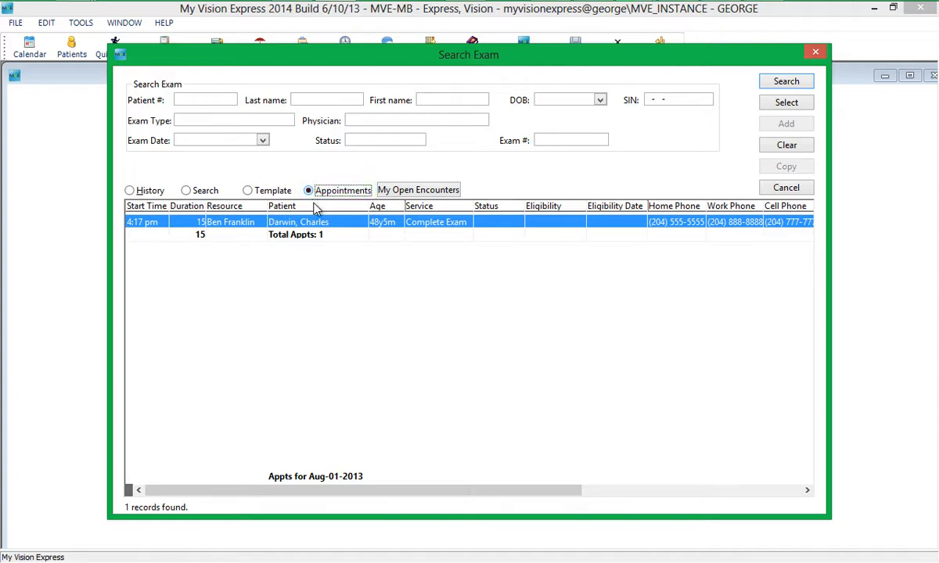
pyautogui.doubleClick(326, 224)
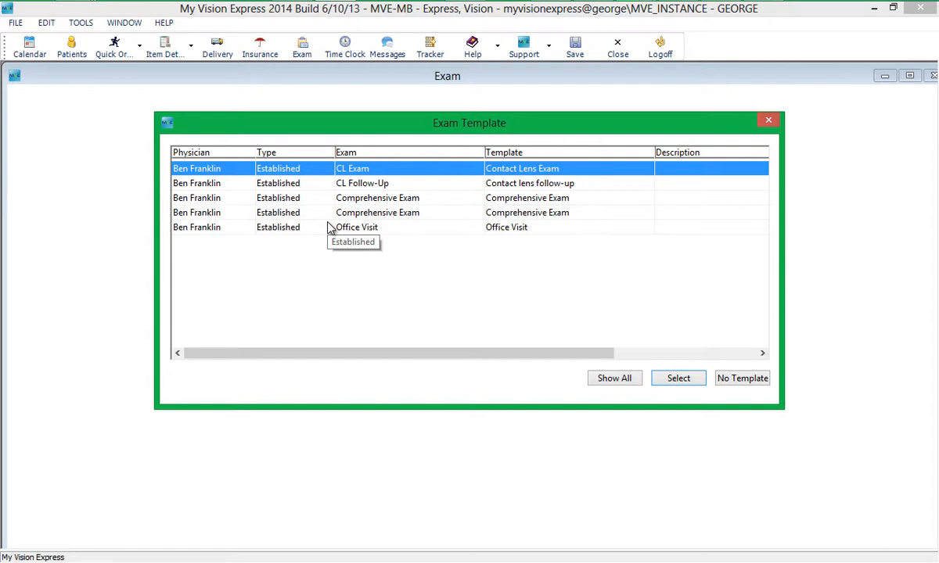
pyautogui.click(727, 378)
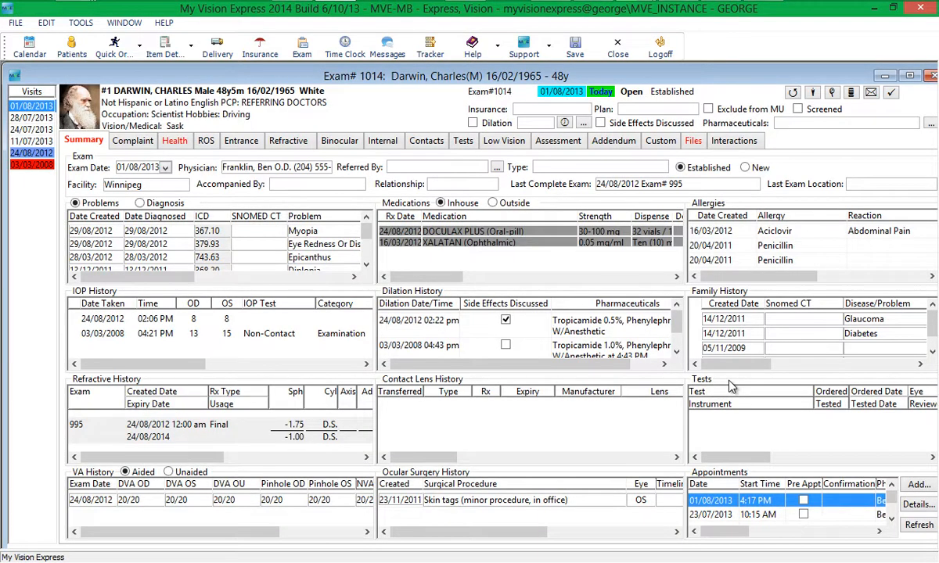
# Add ICD 367 - Hyperopia as the exam's assessment.
pyautogui.click(566, 146)
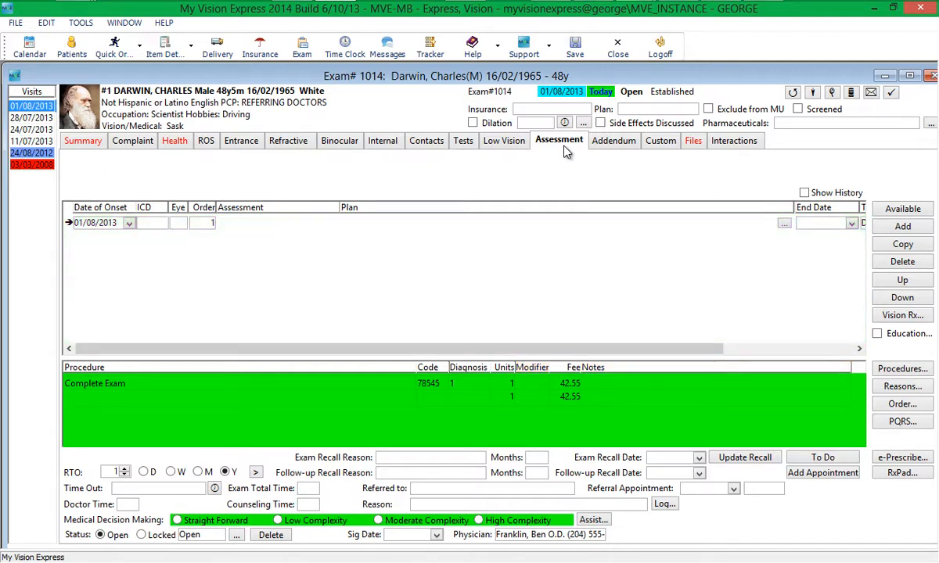
pyautogui.click(150, 223)
pyautogui.write('367')
pyautogui.click(161, 238)
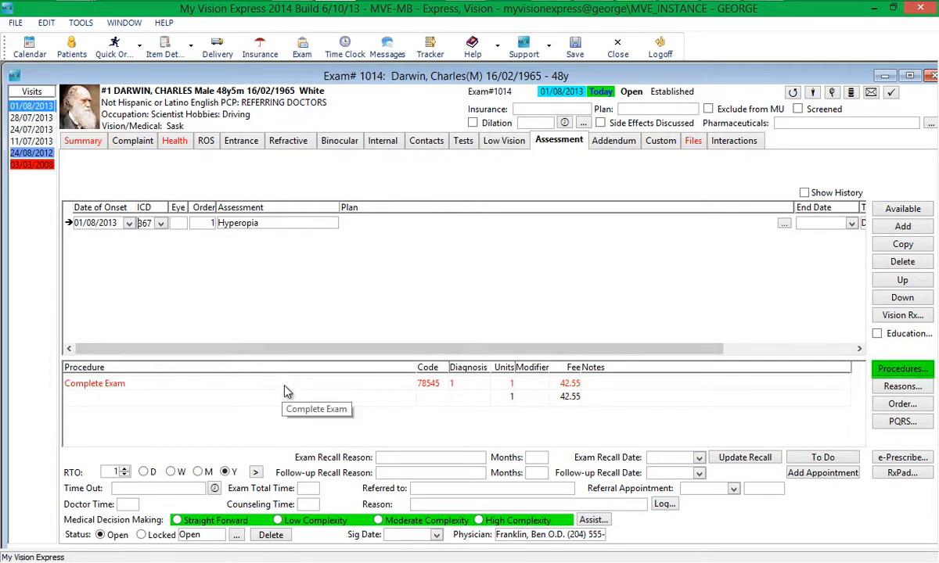
pyautogui.click(284, 382)
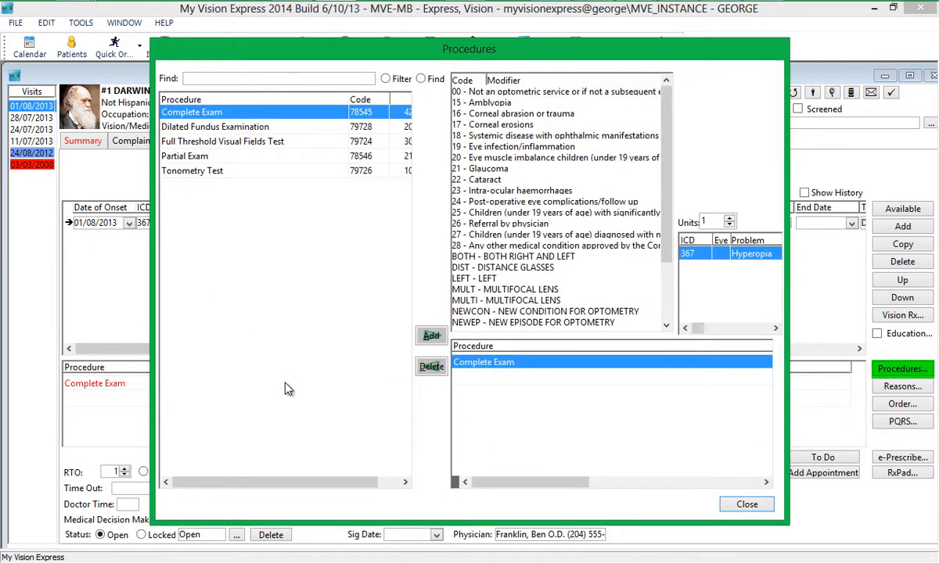
pyautogui.click(489, 104)
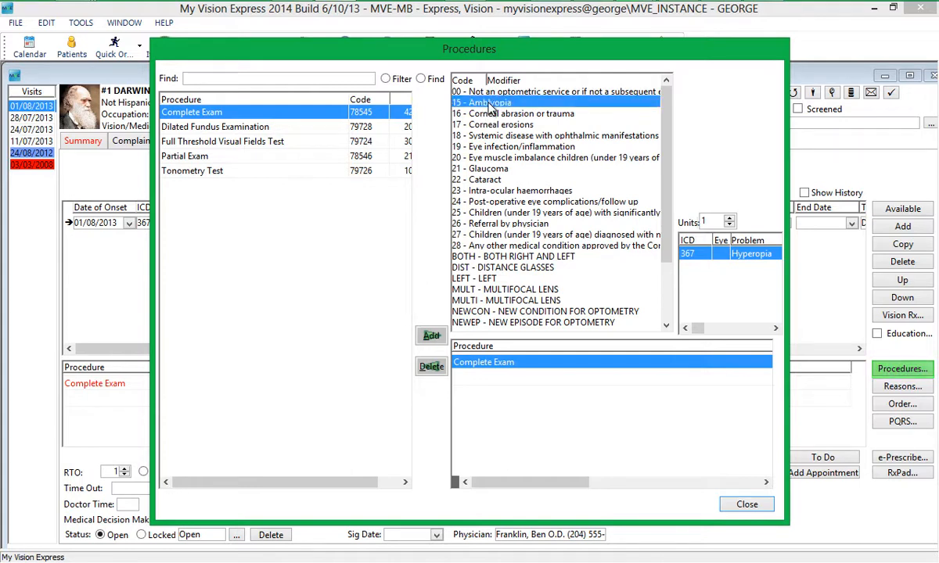
pyautogui.click(713, 366)
pyautogui.write('Amblyop')
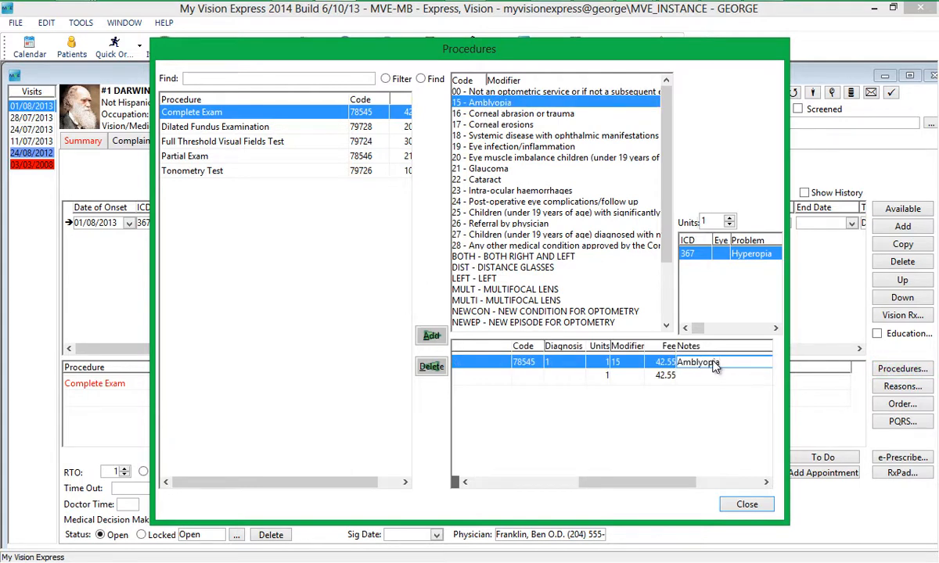
pyautogui.write('ia')
pyautogui.click(747, 505)
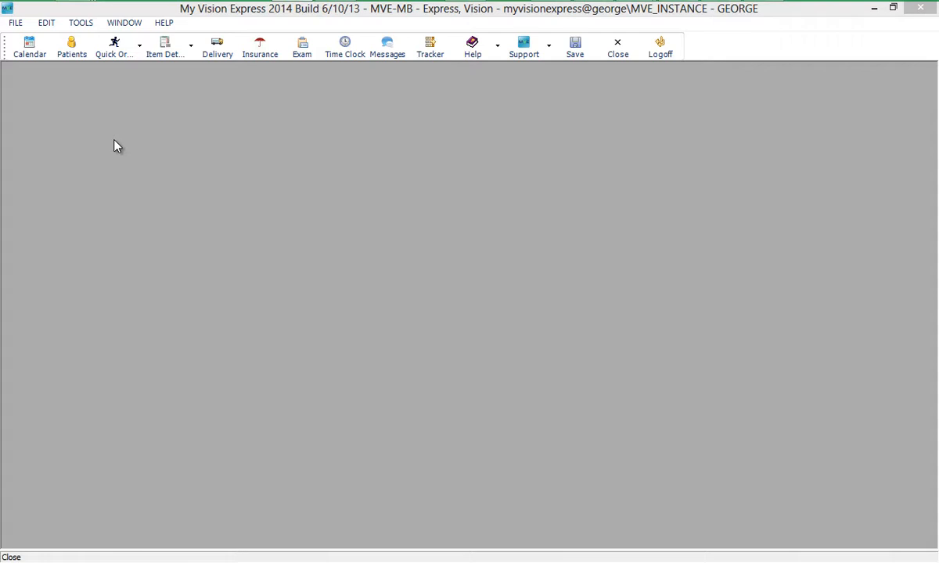
# Start a Frame Only quick order for the patient, keeping the sample doctor as physician.
pyautogui.click(117, 49)
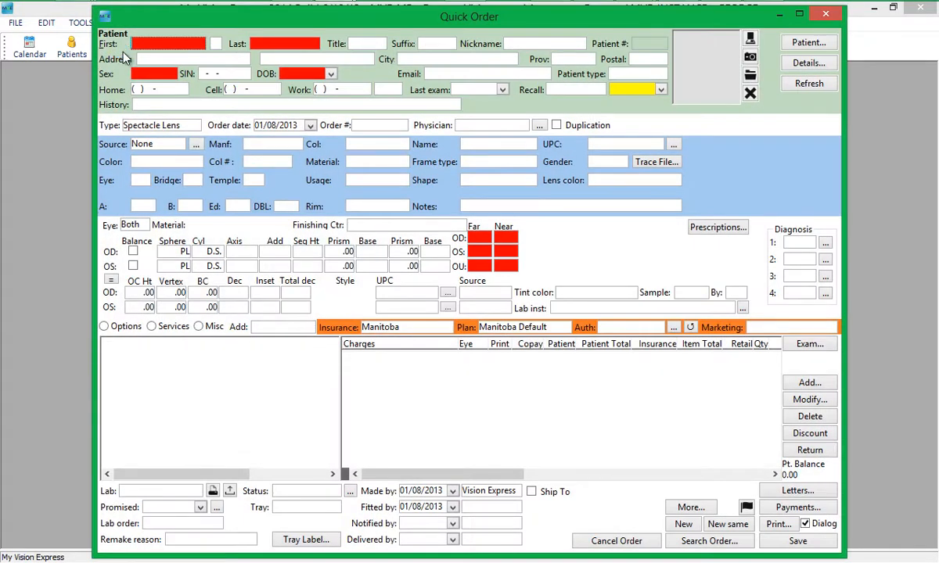
pyautogui.click(788, 42)
pyautogui.doubleClick(227, 210)
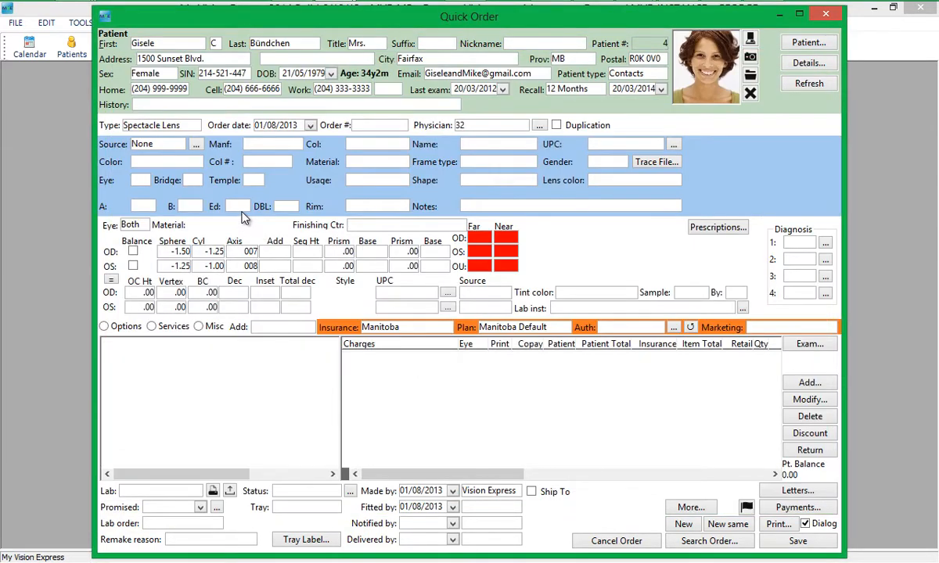
pyautogui.click(183, 125)
pyautogui.click(199, 138)
pyautogui.click(416, 221)
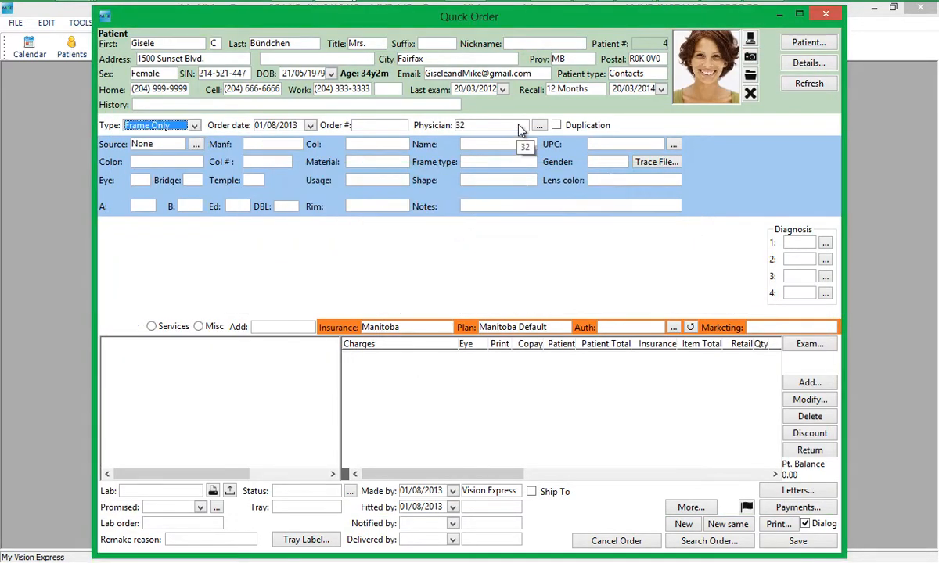
pyautogui.click(485, 124)
pyautogui.click(489, 130)
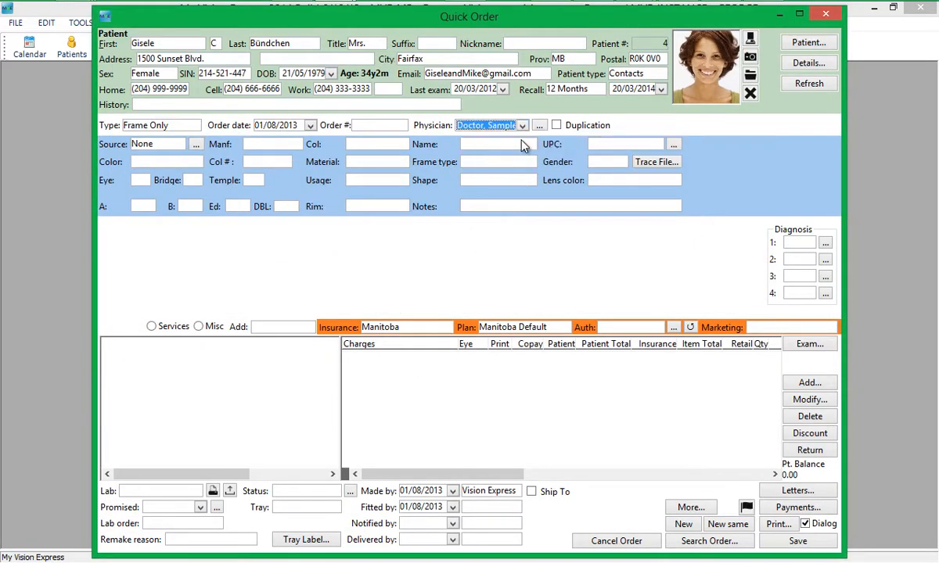
# Add the Oakley Half Jacket frame at 160.00 and bring up the exam charges to import.
pyautogui.click(672, 146)
pyautogui.click(354, 86)
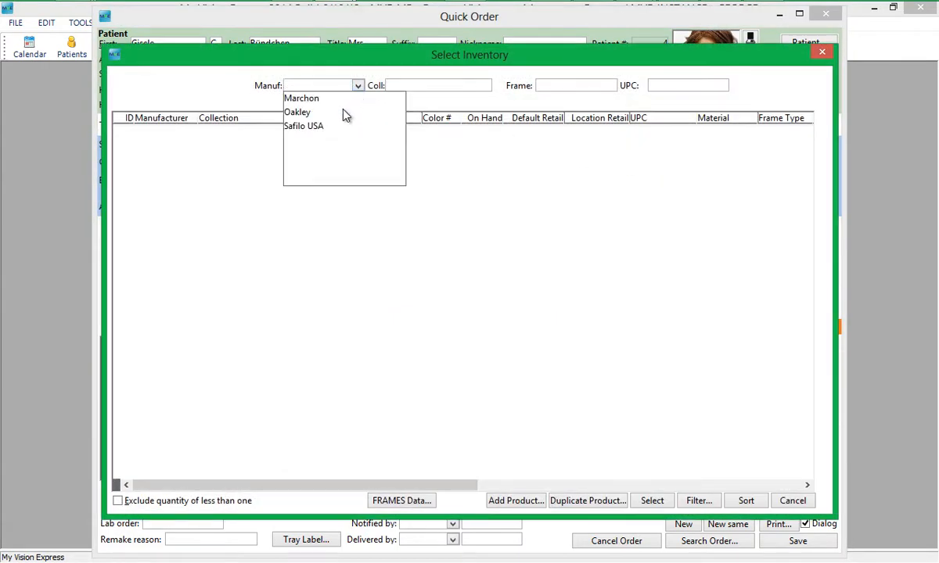
pyautogui.click(344, 114)
pyautogui.doubleClick(363, 148)
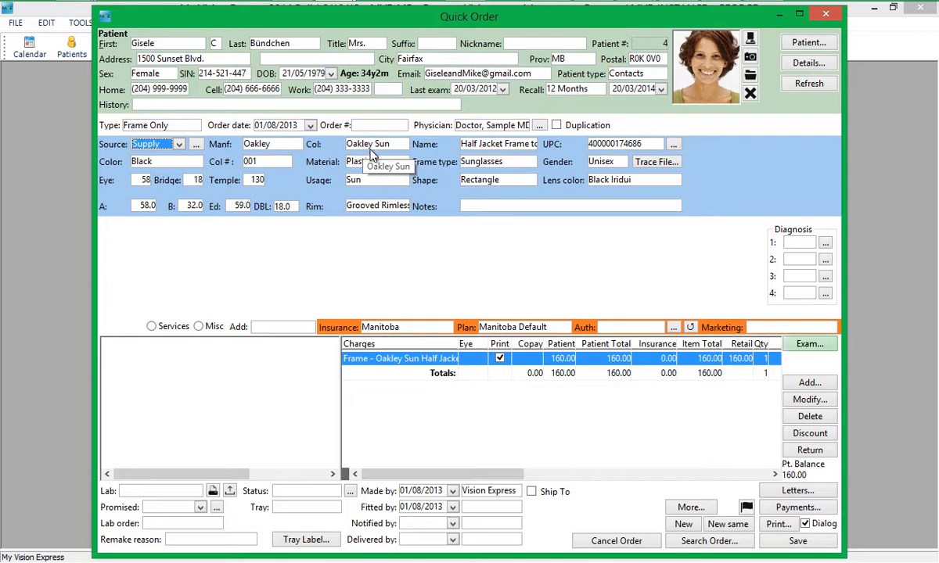
pyautogui.click(810, 347)
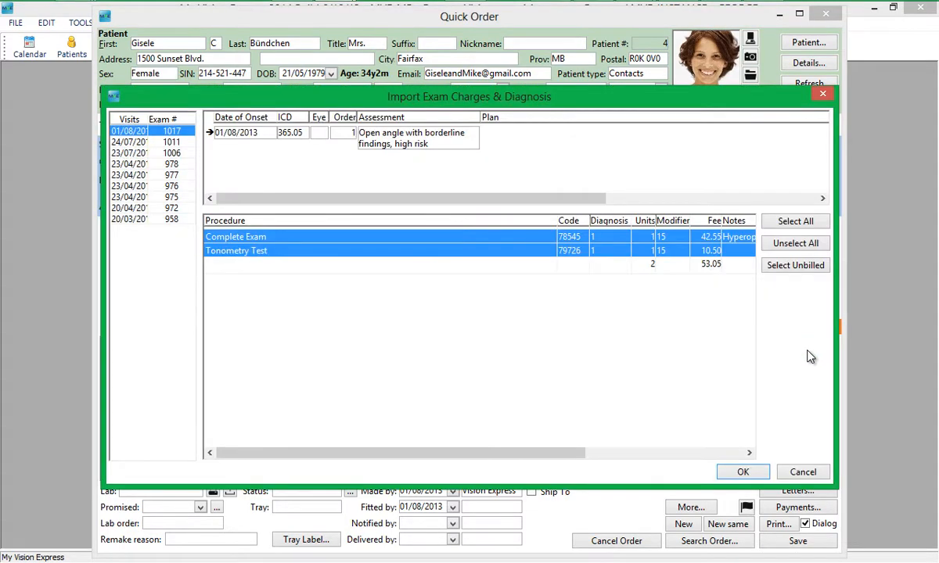
# Import the Complete Exam and Tonometry Test charges into the frame order.
pyautogui.click(751, 473)
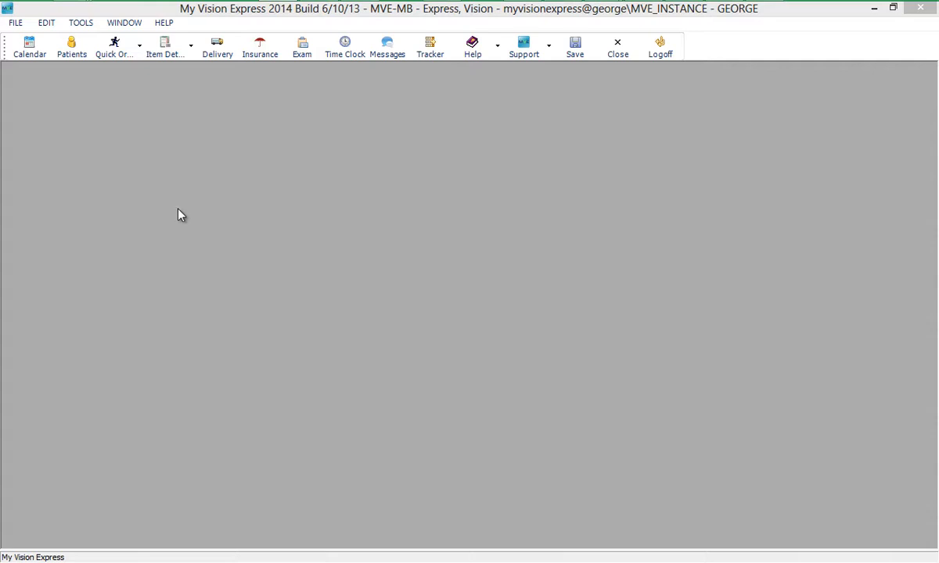
# Open Manitoba Submit Claims and create the chosen physician's four claims totalling 136.20.
pyautogui.click(16, 22)
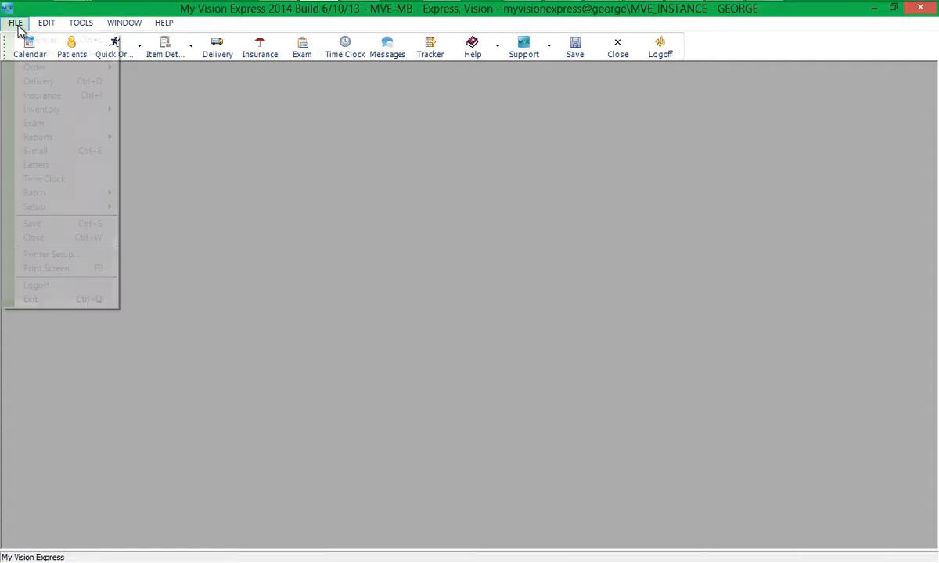
pyautogui.moveTo(41, 193)
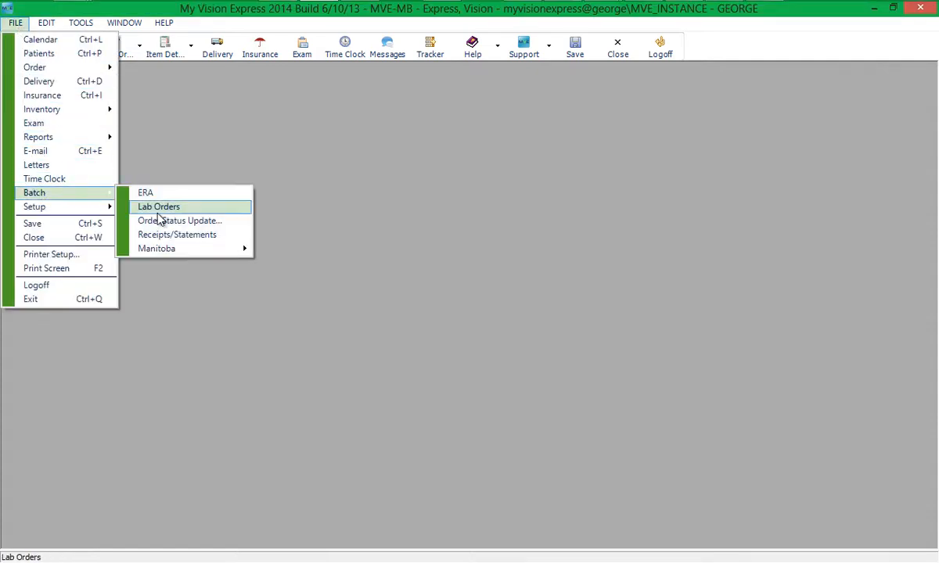
pyautogui.moveTo(208, 254)
pyautogui.click(287, 249)
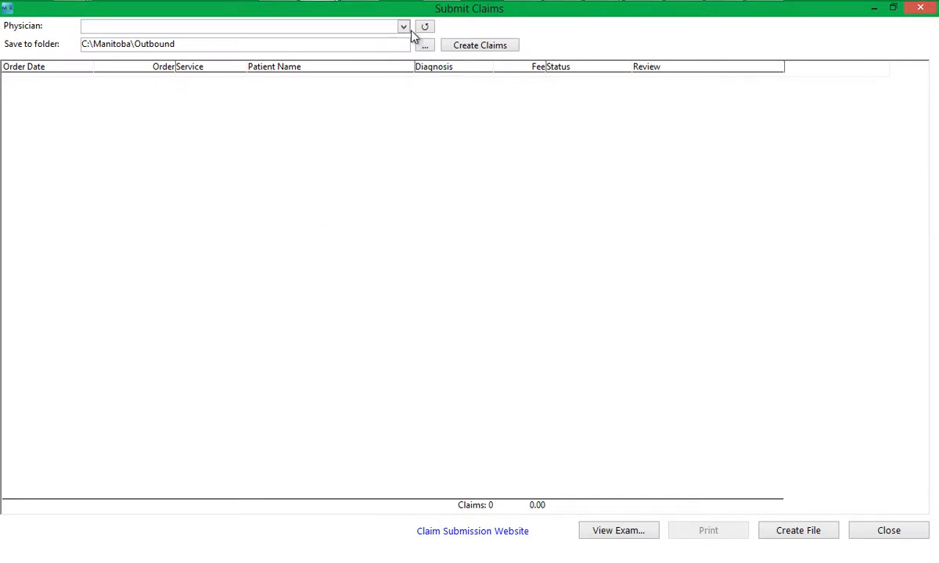
pyautogui.click(383, 28)
pyautogui.click(379, 52)
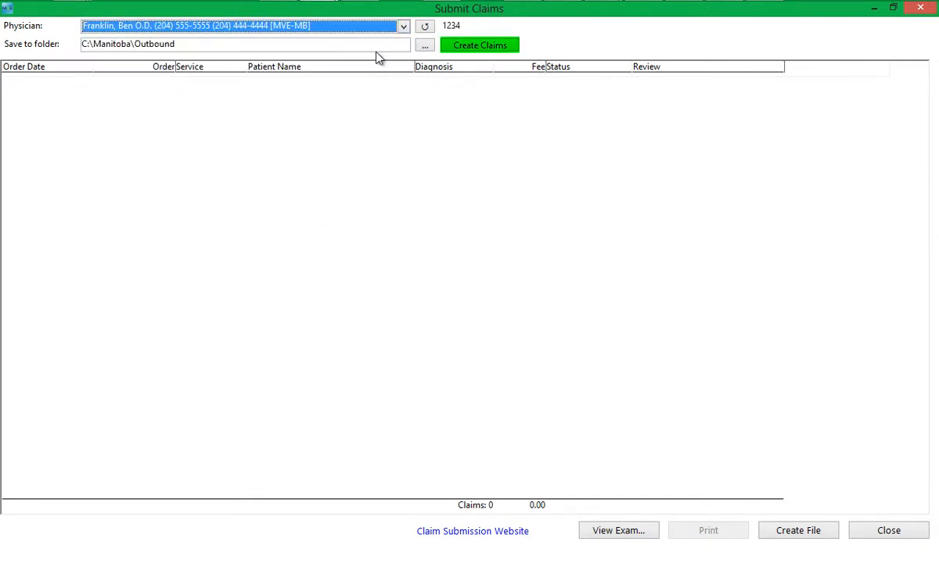
pyautogui.click(480, 49)
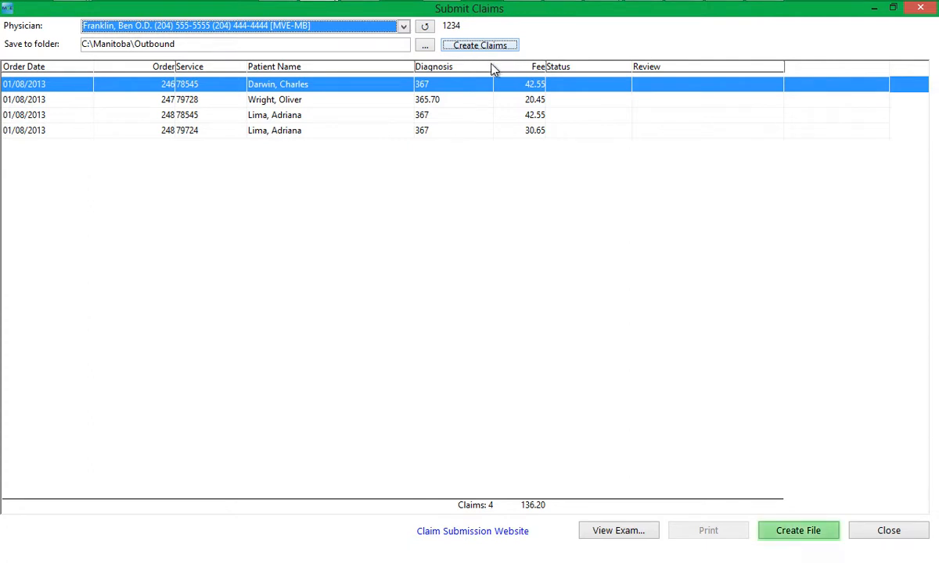
# Create submission file MBC13212.C55 for the four claims and print the submission report.
pyautogui.click(802, 532)
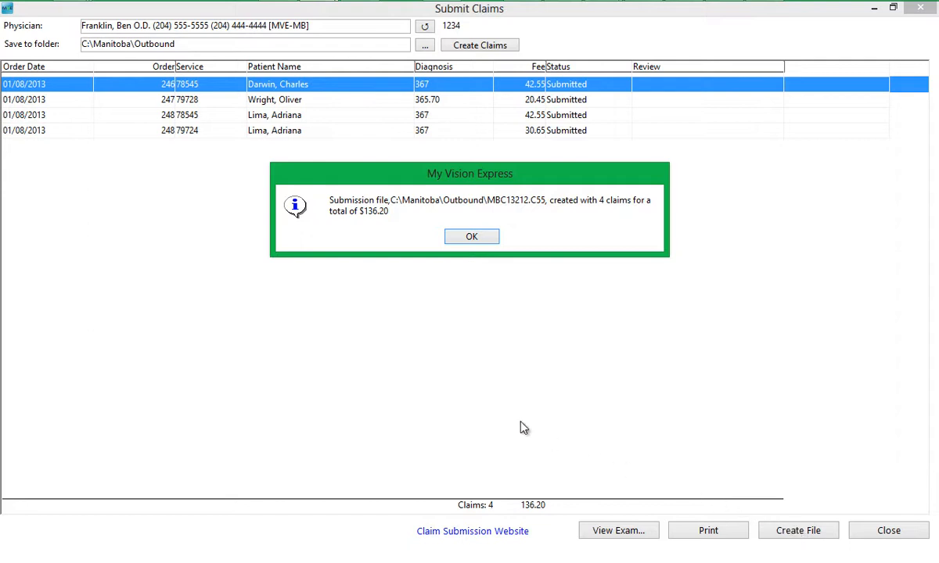
pyautogui.click(457, 238)
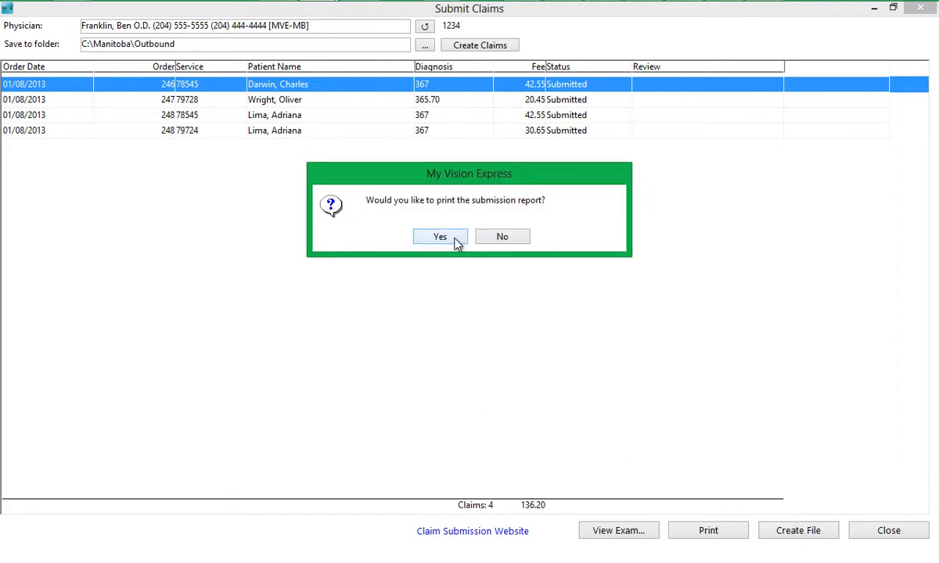
pyautogui.click(440, 237)
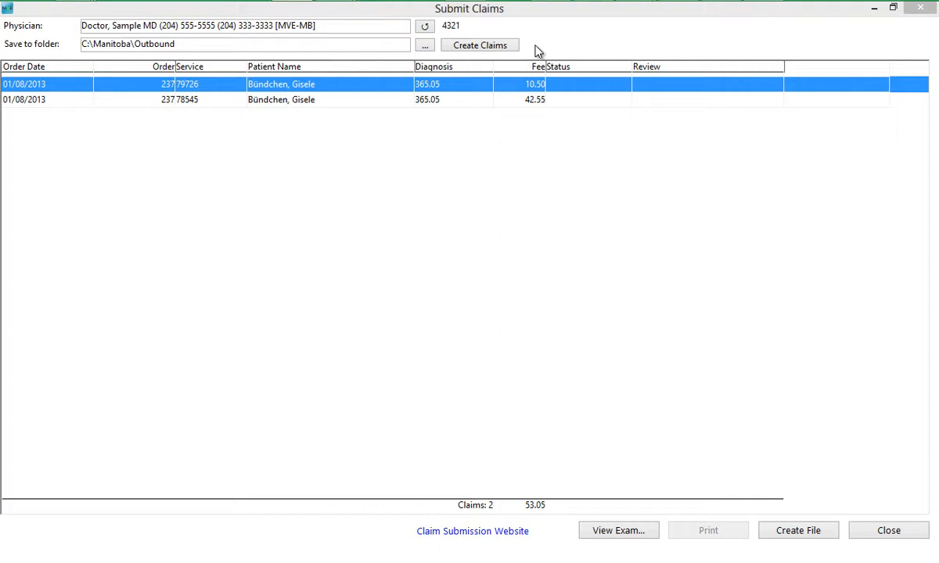
# Create the second physician's three claims (95.60) and select the one flagged Patient Missing Health Card.
pyautogui.click(503, 49)
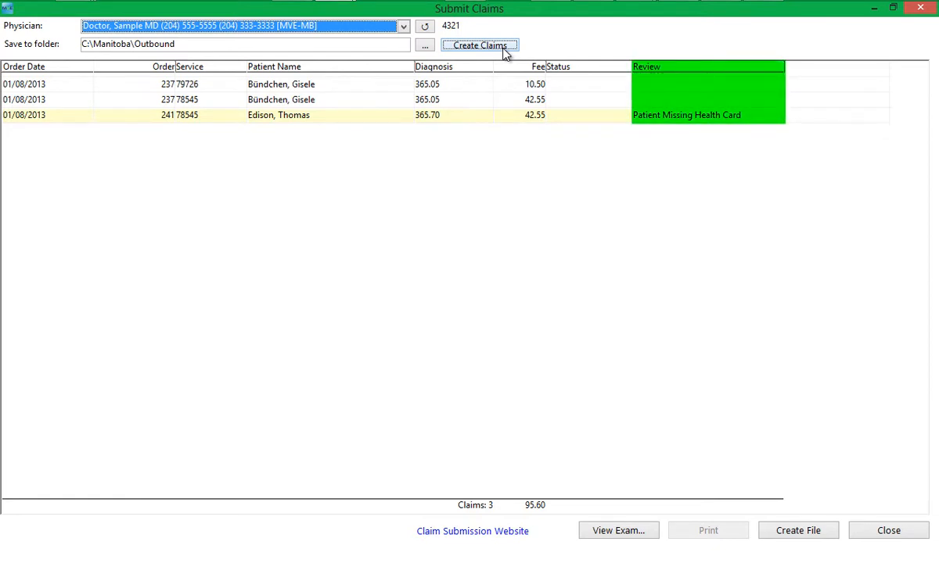
pyautogui.click(486, 117)
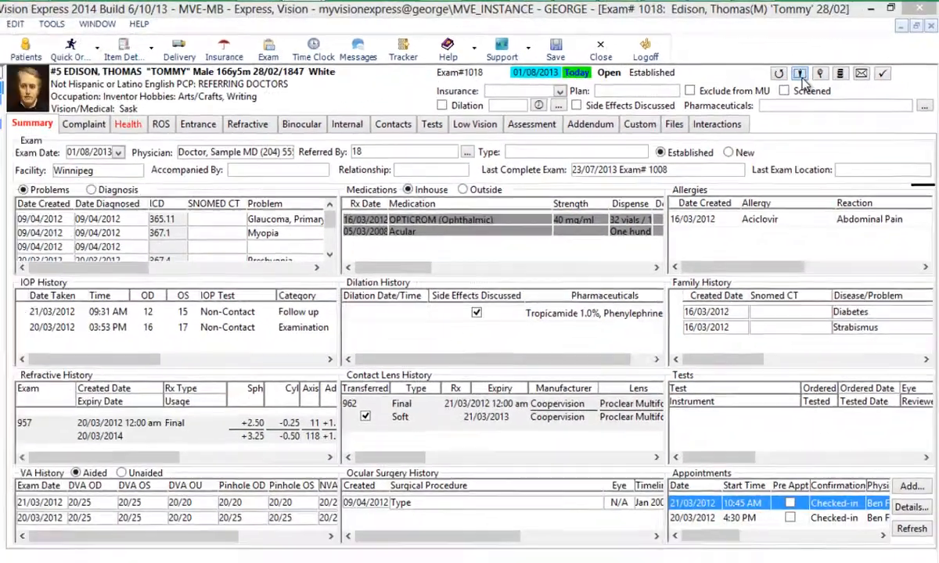
# Enter the flagged patient's health card number, save the record, and close the exam.
pyautogui.click(704, 130)
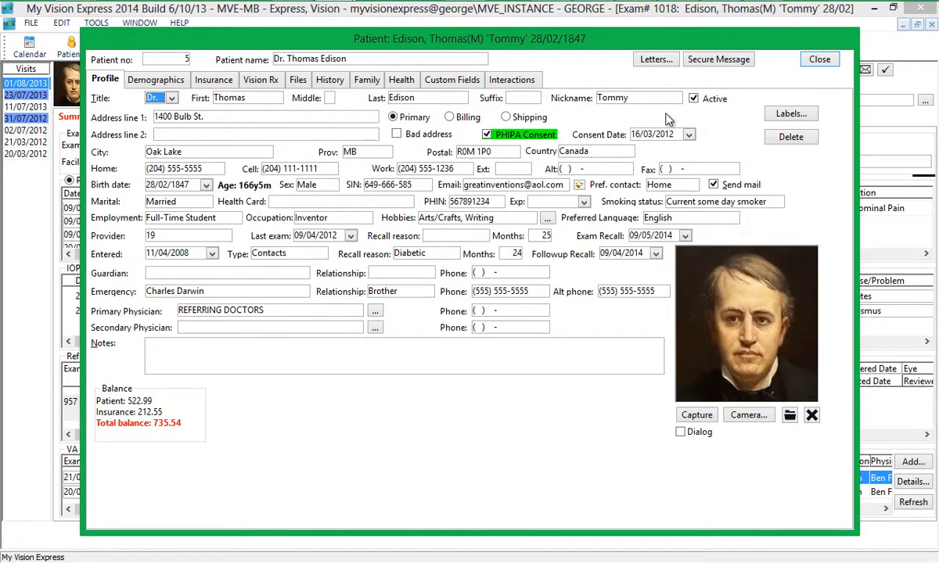
pyautogui.click(328, 202)
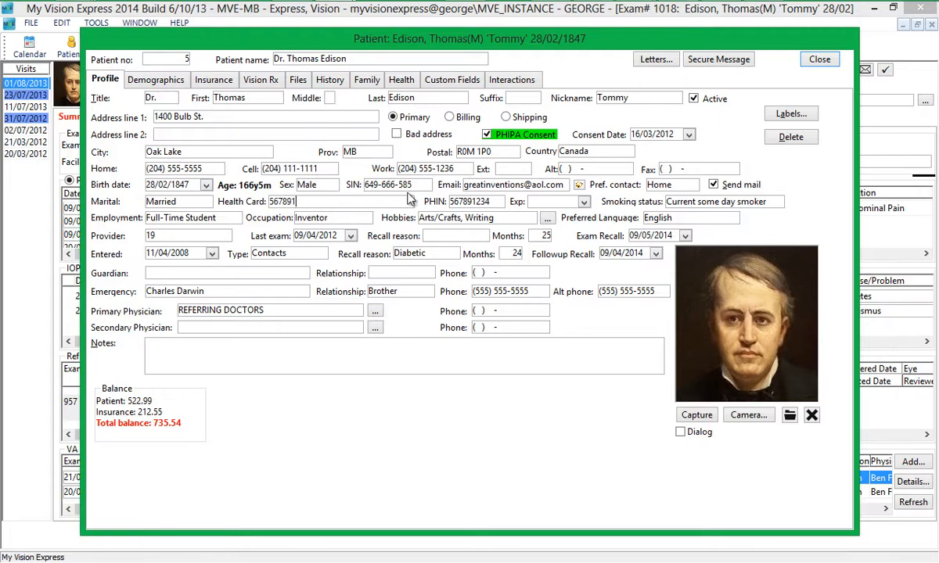
pyautogui.click(818, 60)
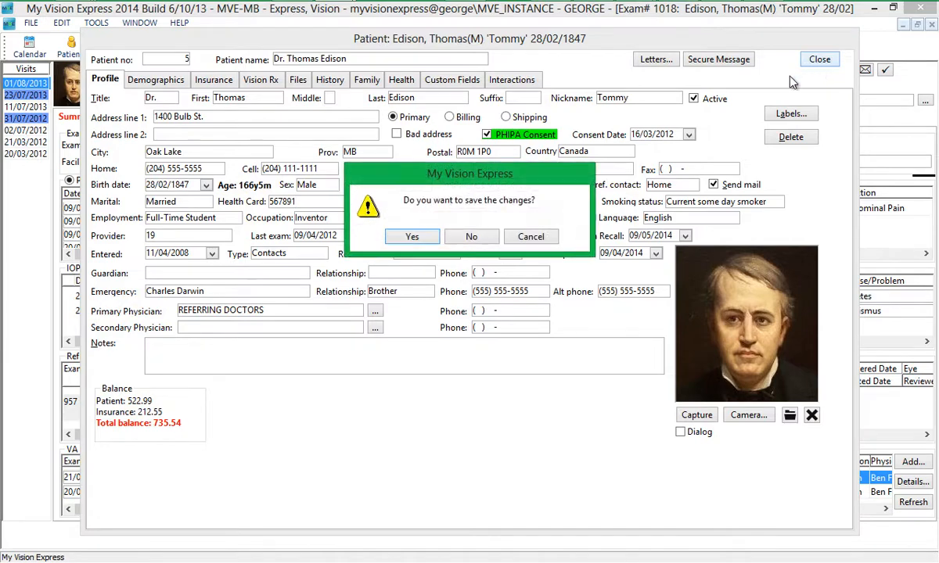
pyautogui.click(403, 236)
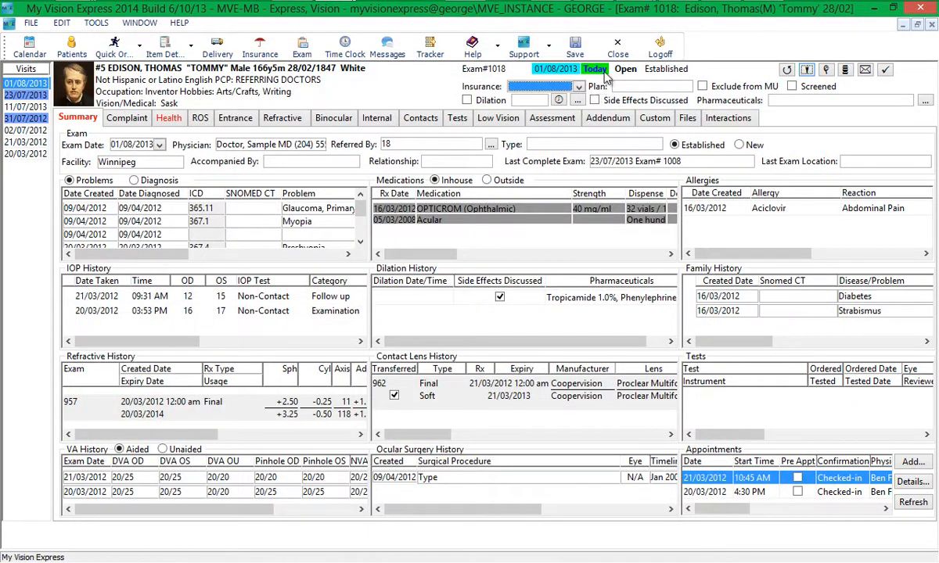
pyautogui.click(619, 48)
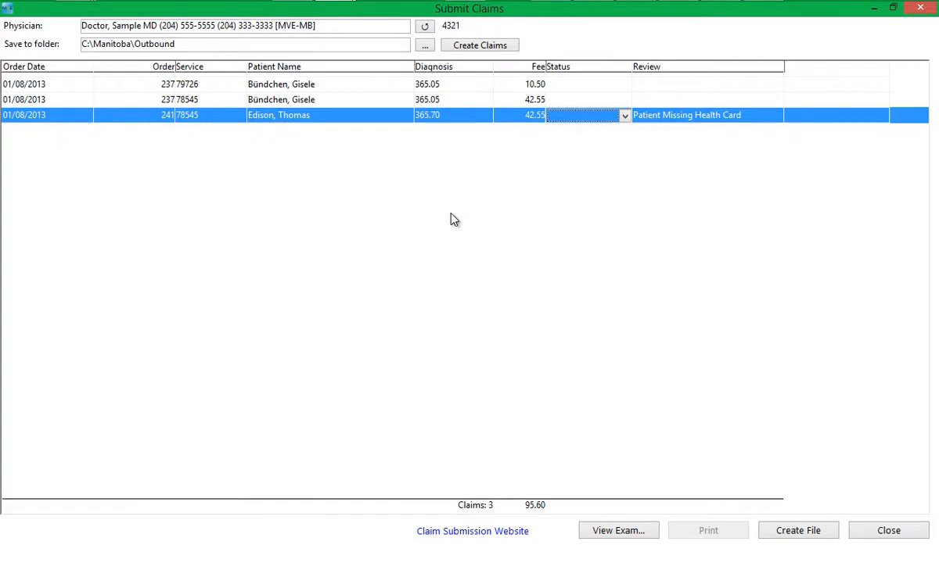
# Reload the sample physician's claims and write them to submission file MBC13212.C97 (3 claims, $95.60).
pyautogui.click(427, 32)
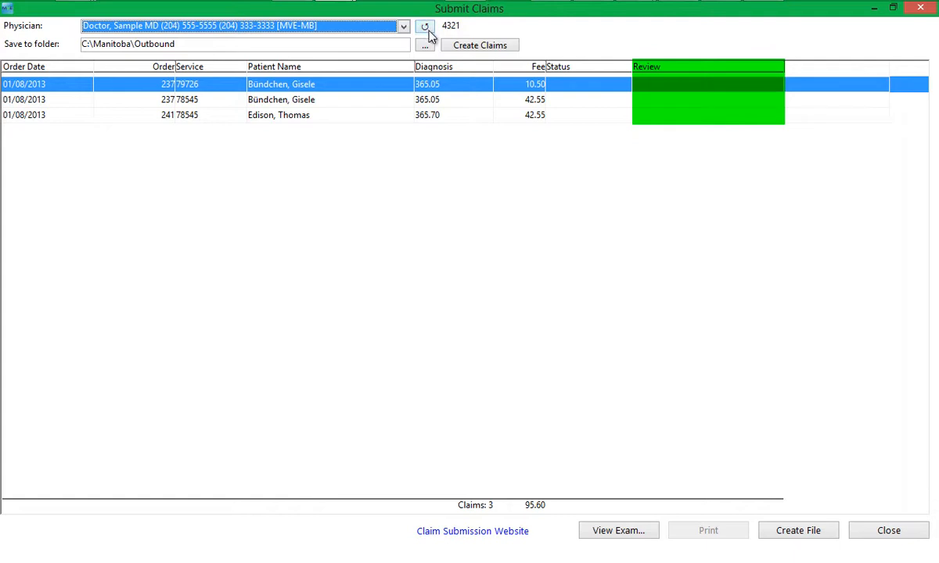
pyautogui.click(778, 533)
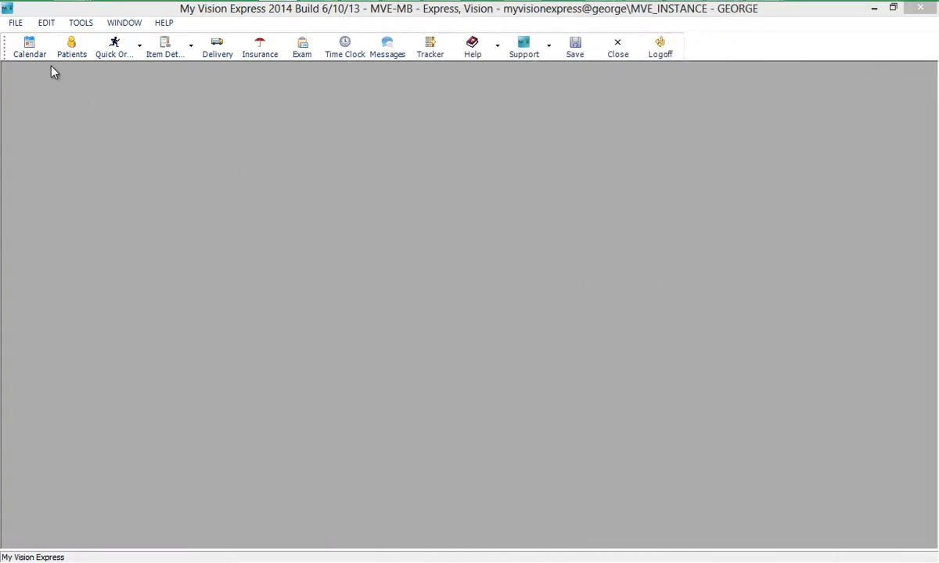
# Open Manitoba Reconciliations and load remittance file MVE_test.001 from the Inbound folder.
pyautogui.click(16, 22)
pyautogui.moveTo(71, 196)
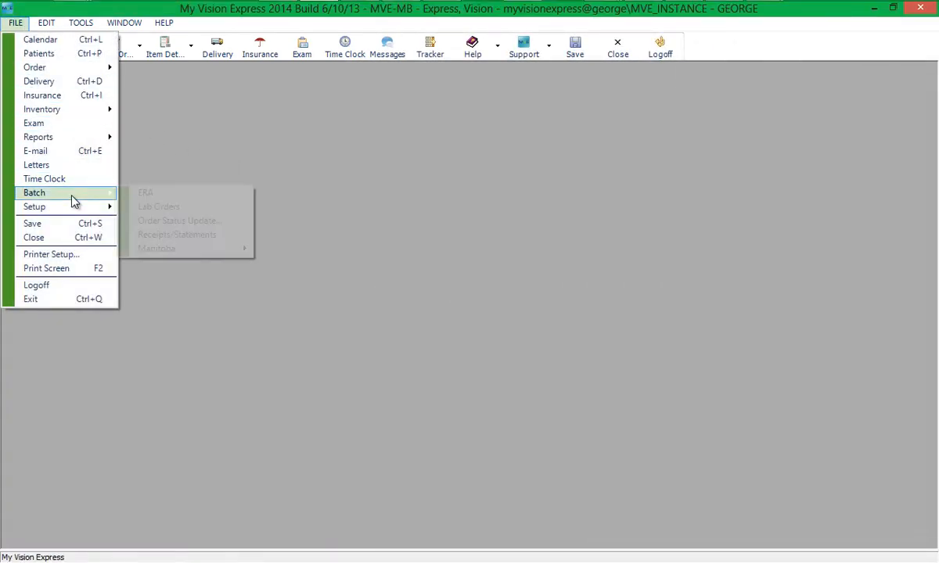
pyautogui.moveTo(196, 249)
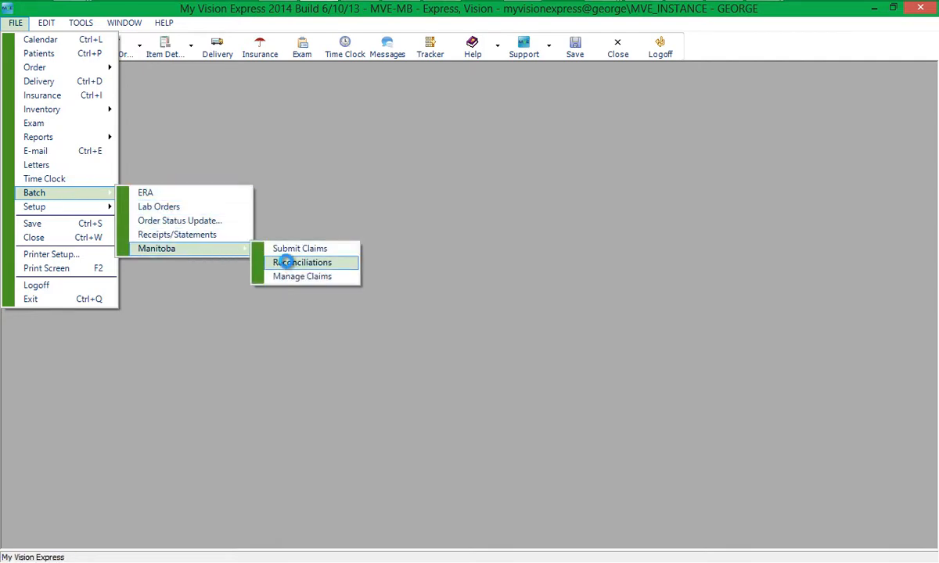
pyautogui.click(286, 263)
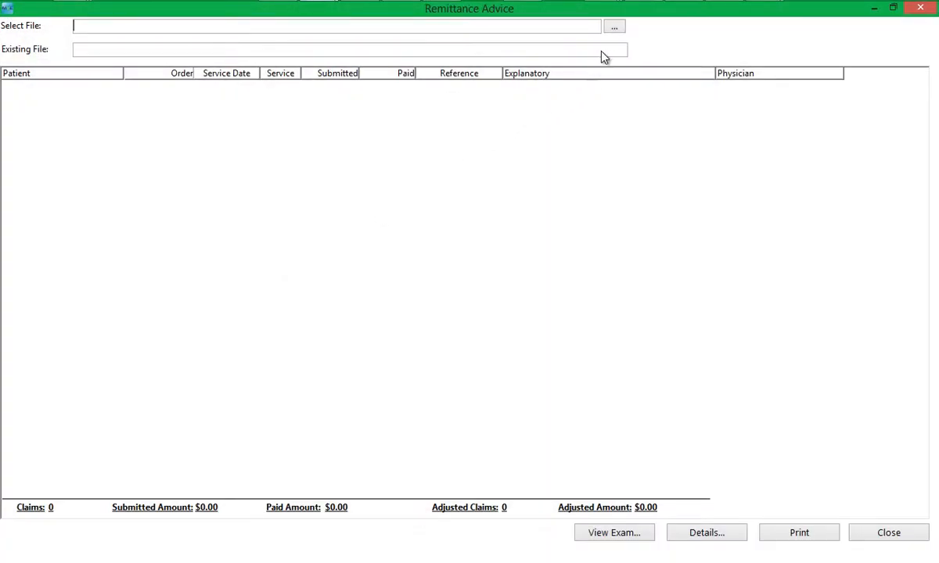
pyautogui.click(615, 28)
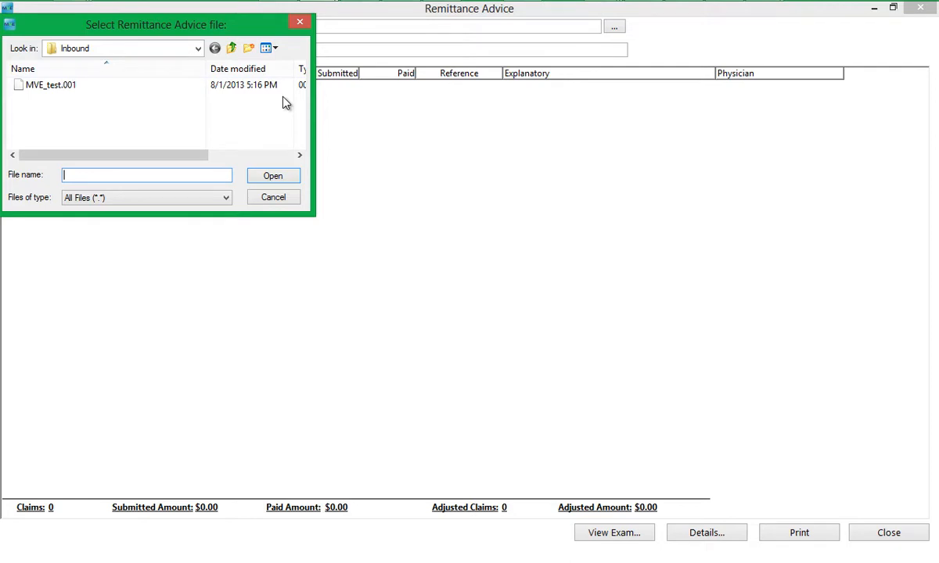
pyautogui.doubleClick(240, 88)
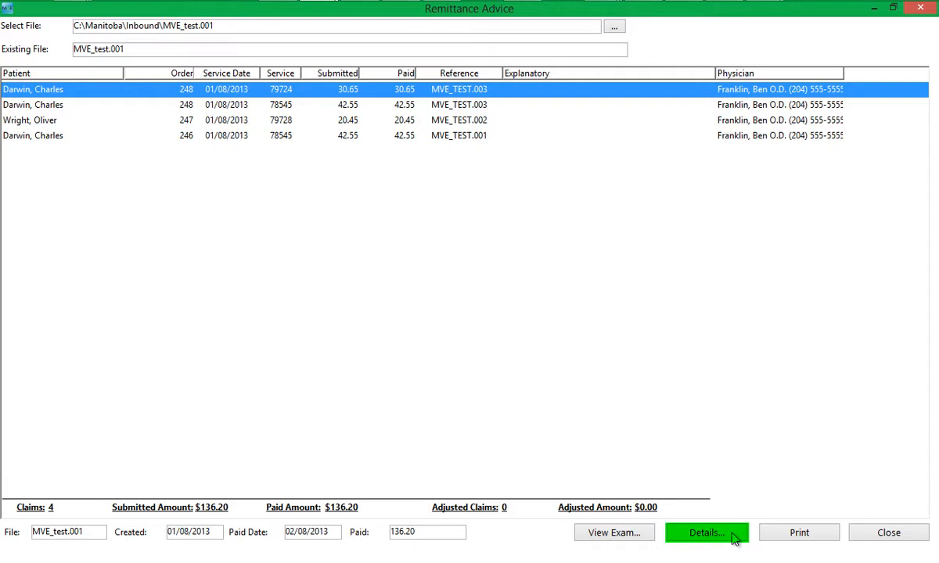
# Open order 246, with its 42.55 Manitoba-billed Complete Exam charge, from the patient's History summary.
pyautogui.click(706, 533)
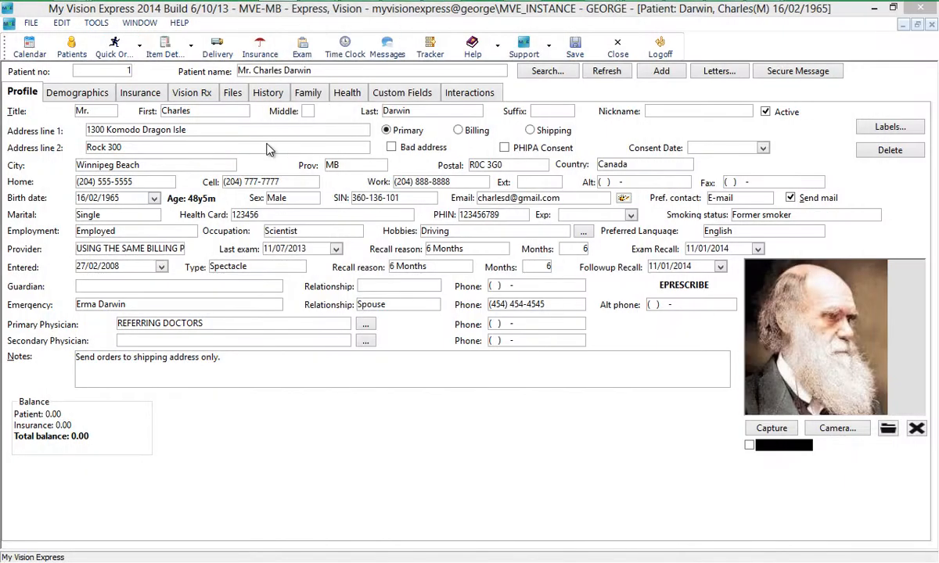
pyautogui.click(275, 93)
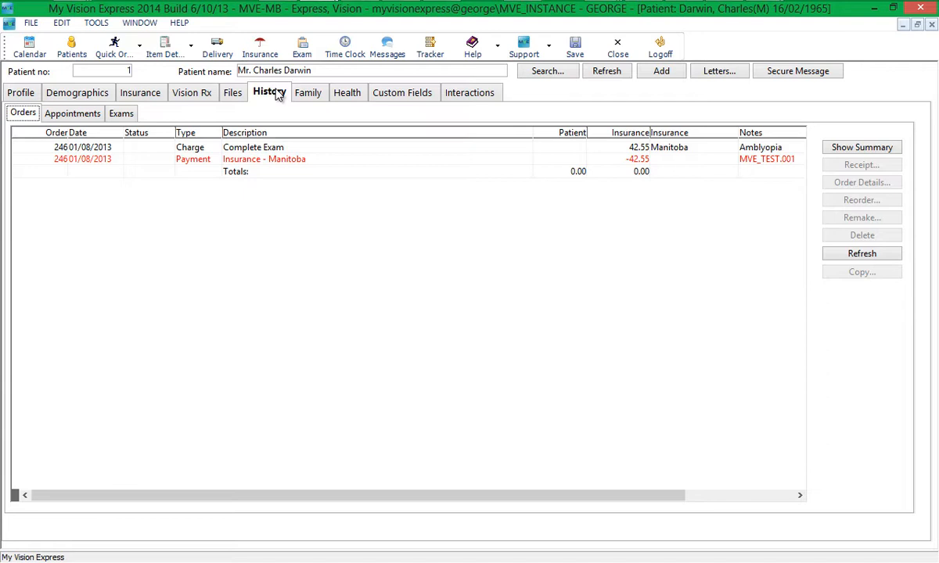
pyautogui.click(860, 150)
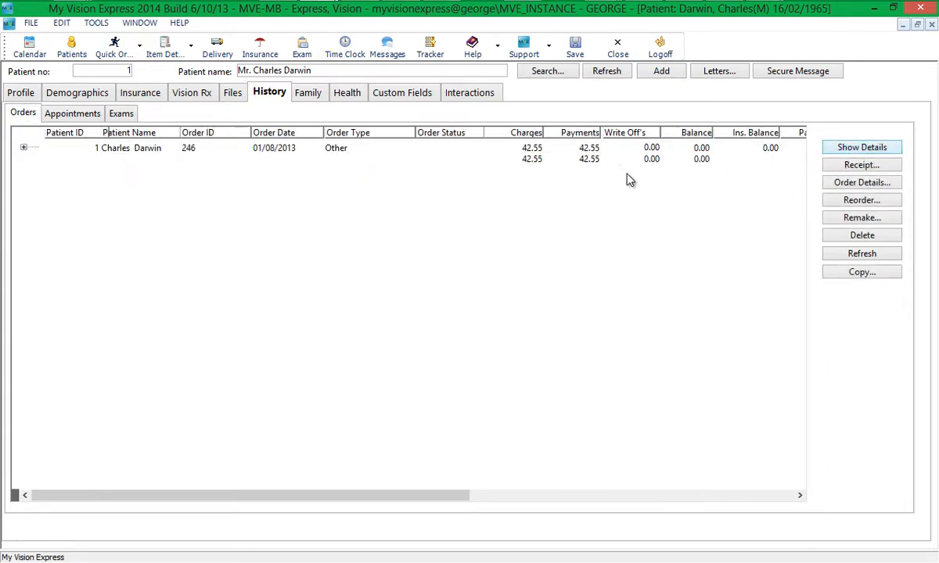
pyautogui.click(560, 160)
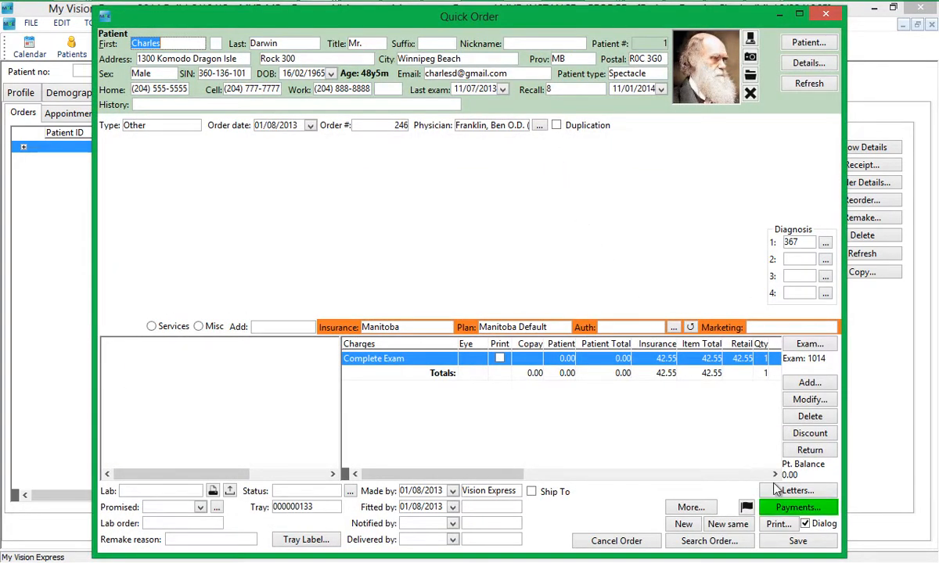
# Inspect the 42.55 Insurance - Manitoba payment recorded on order 246.
pyautogui.click(787, 510)
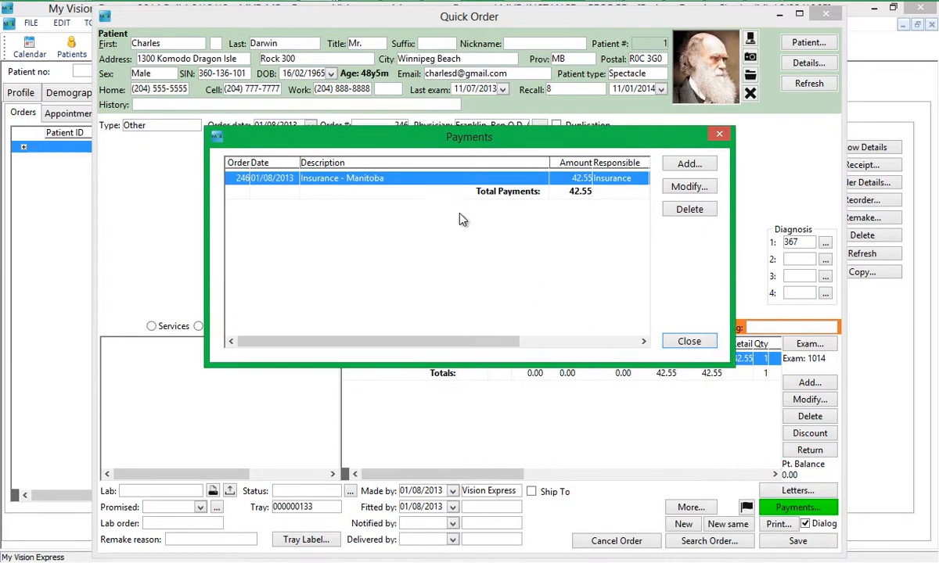
pyautogui.doubleClick(434, 179)
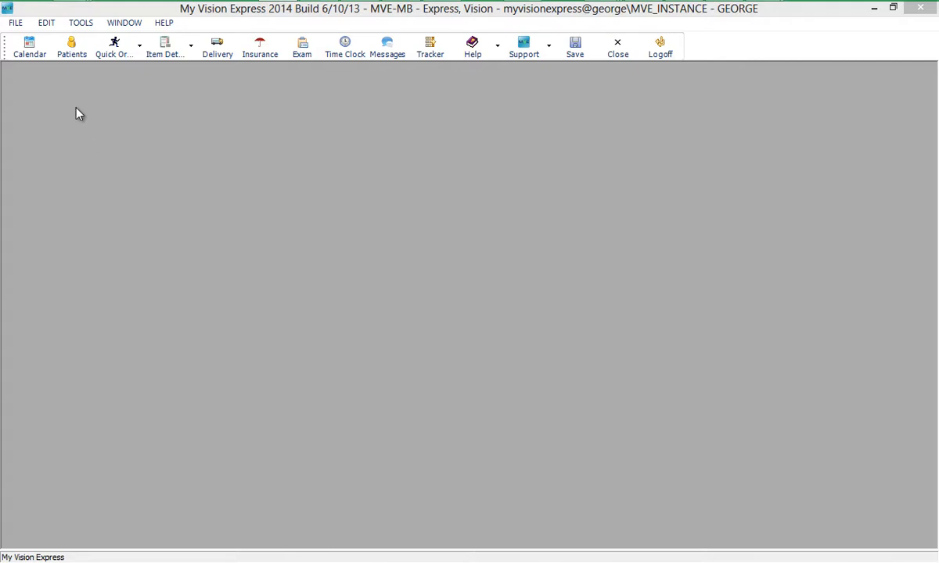
# Open Manitoba Manage Claims from FILE > Batch > Manitoba.
pyautogui.click(14, 23)
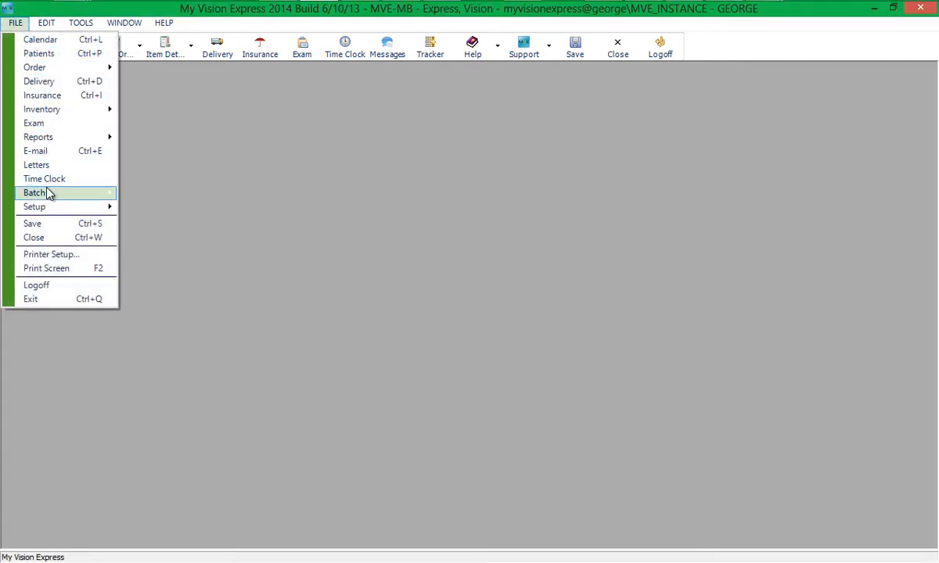
pyautogui.moveTo(62, 193)
pyautogui.moveTo(184, 252)
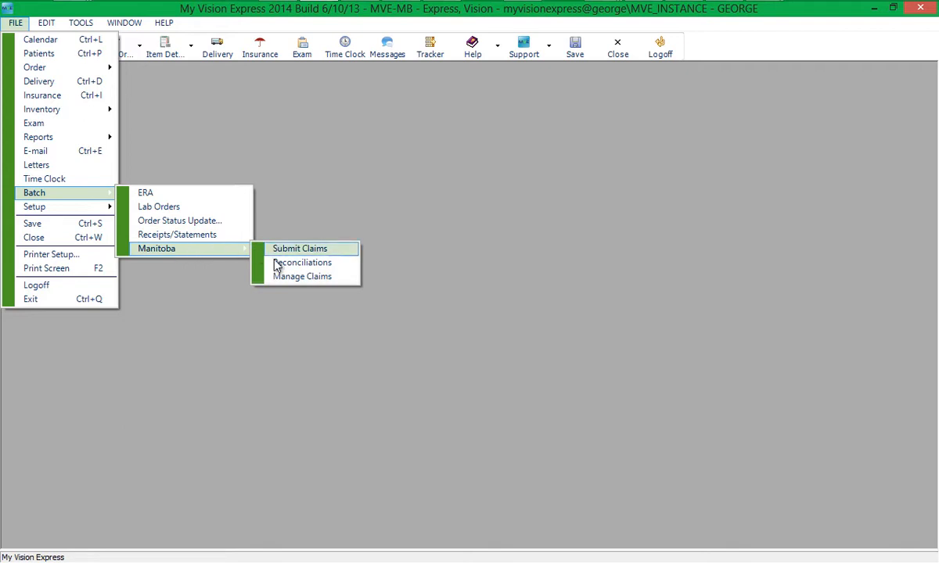
pyautogui.click(287, 276)
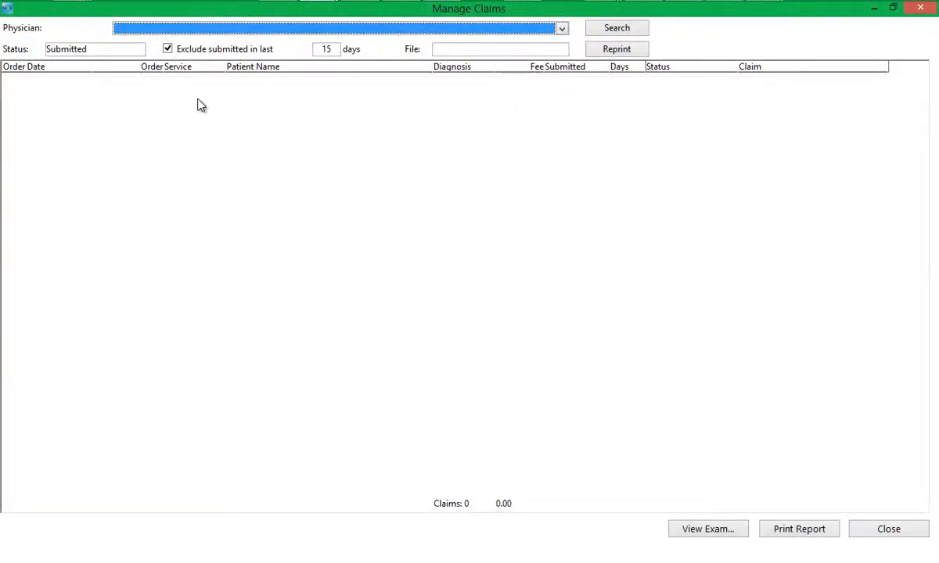
# Search the optometrist's claims with Exclude submitted turned off.
pyautogui.click(169, 50)
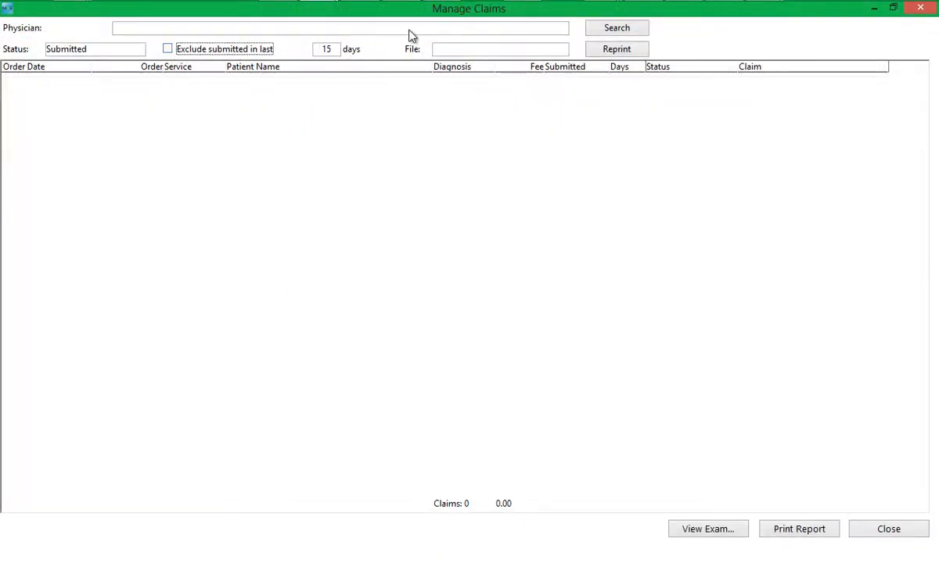
pyautogui.click(482, 31)
pyautogui.click(473, 54)
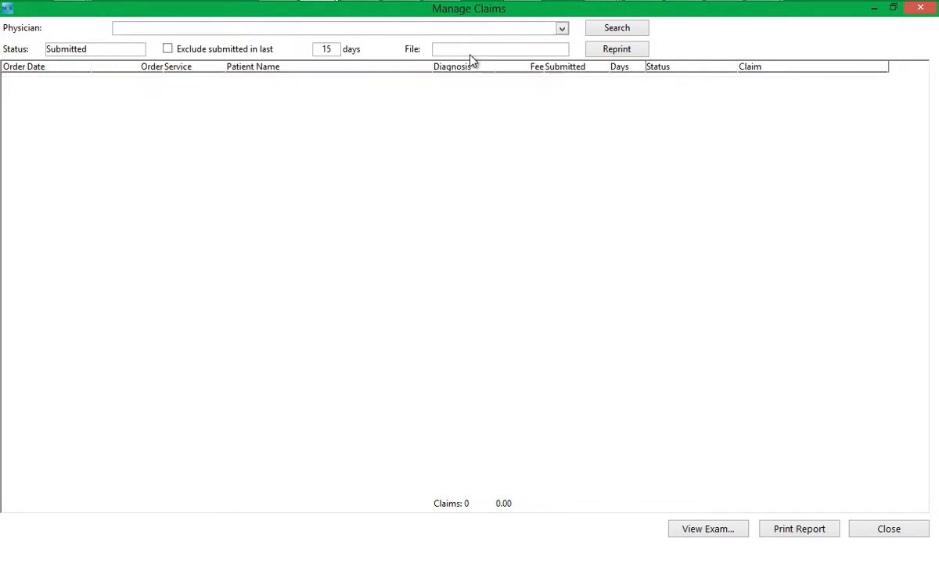
pyautogui.click(600, 29)
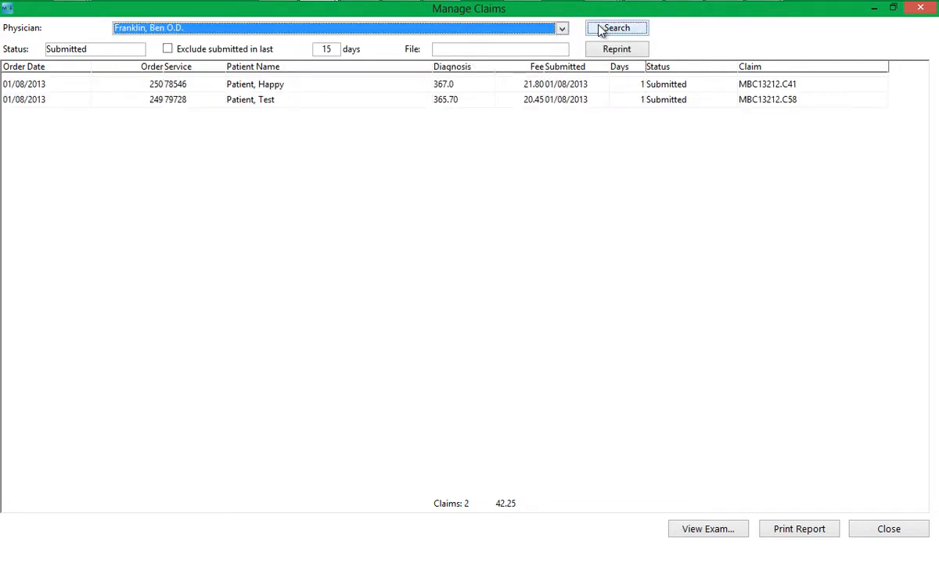
# Clear the Status filter and search again to list all six claims totalling 178.45.
pyautogui.click(137, 52)
pyautogui.click(137, 53)
pyautogui.click(126, 65)
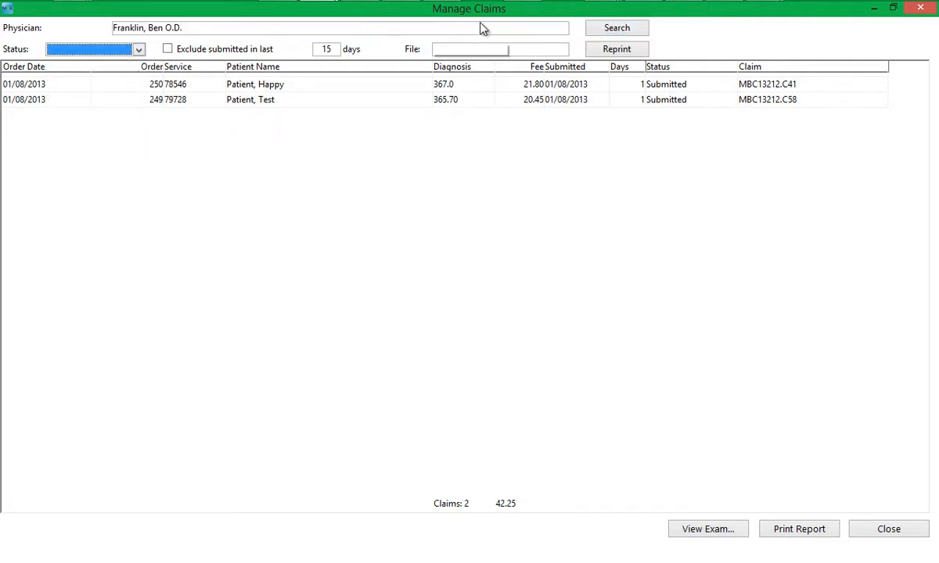
pyautogui.click(595, 30)
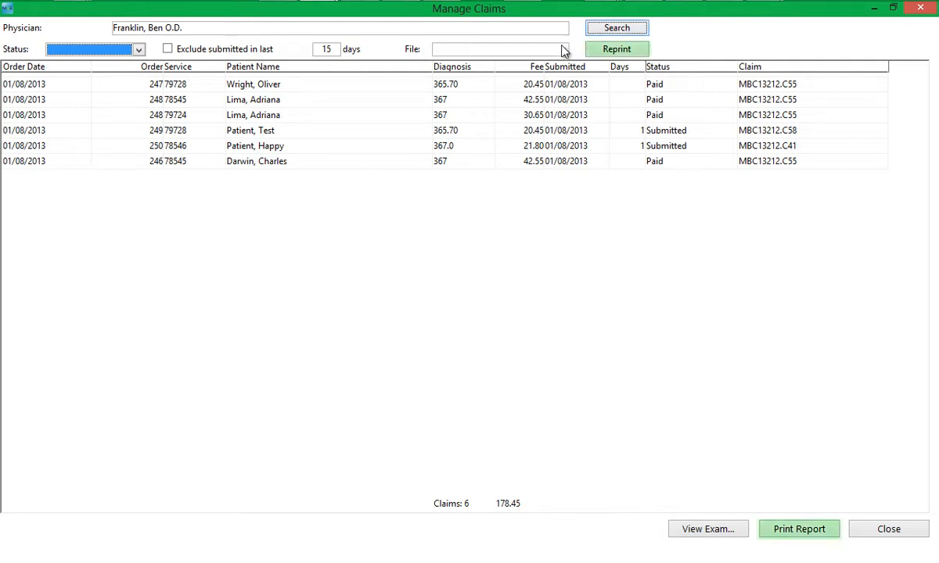
pyautogui.click(562, 50)
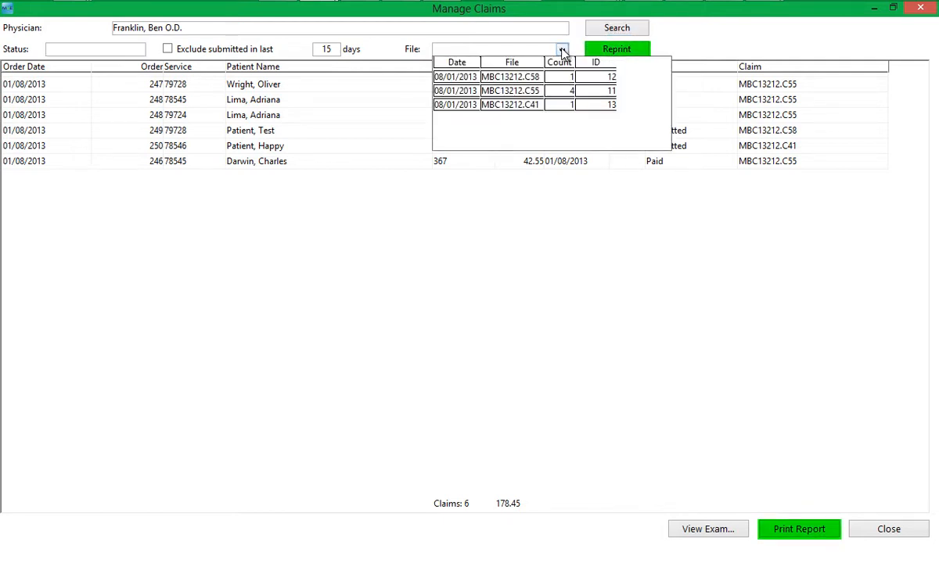
pyautogui.click(699, 40)
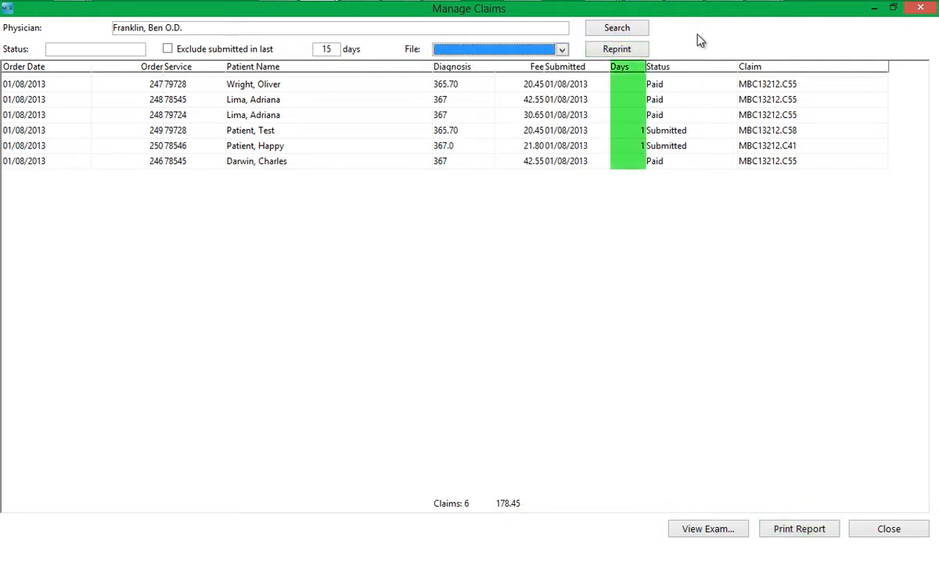